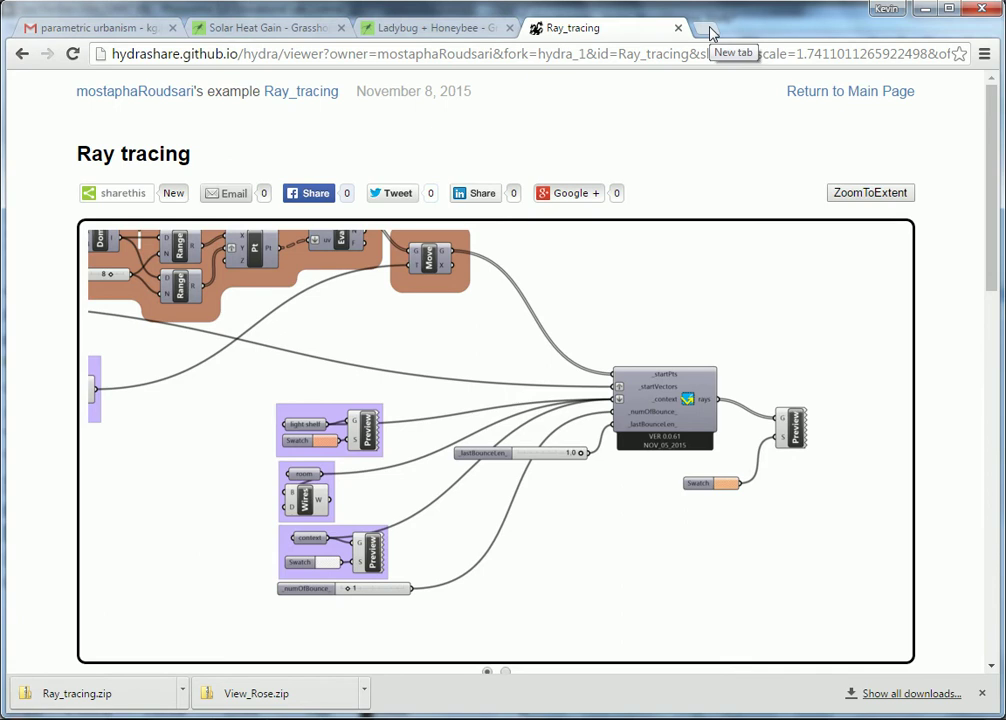
Search the web for "billiards angle diagram" in a new browser tab
left_click(710, 34)
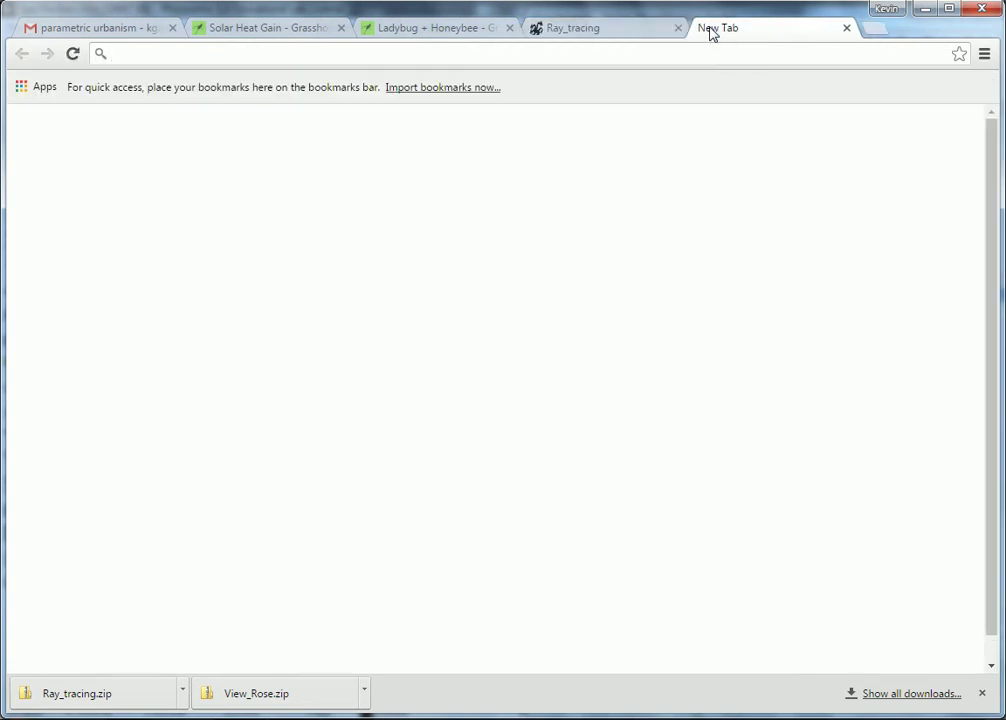
type("billiards ")
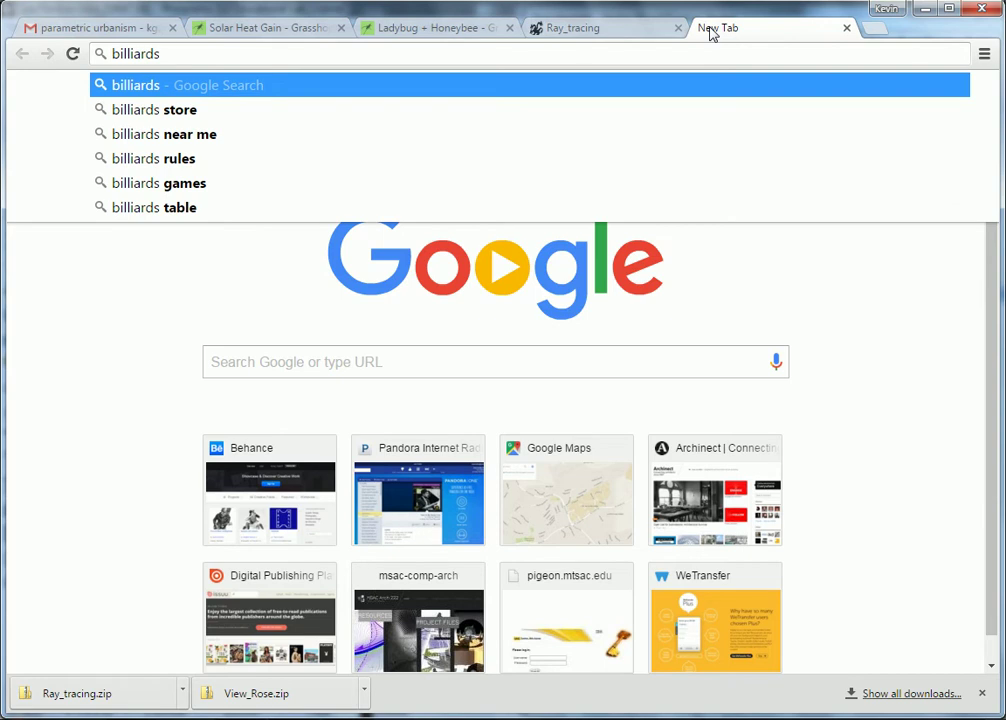
type("angl")
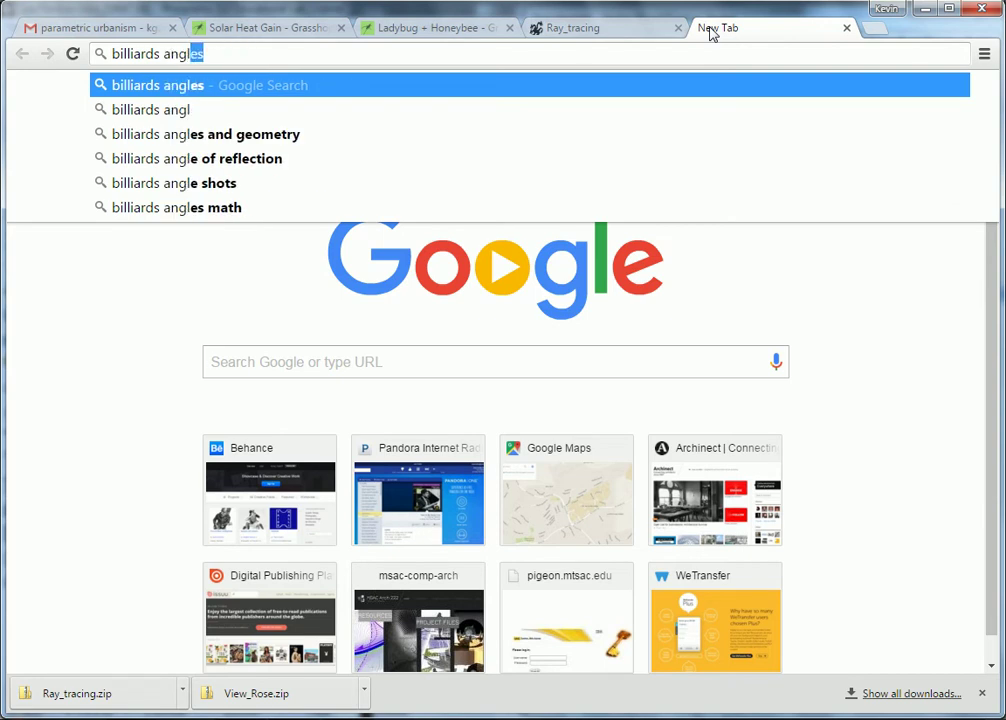
type("e diagram")
key("Return")
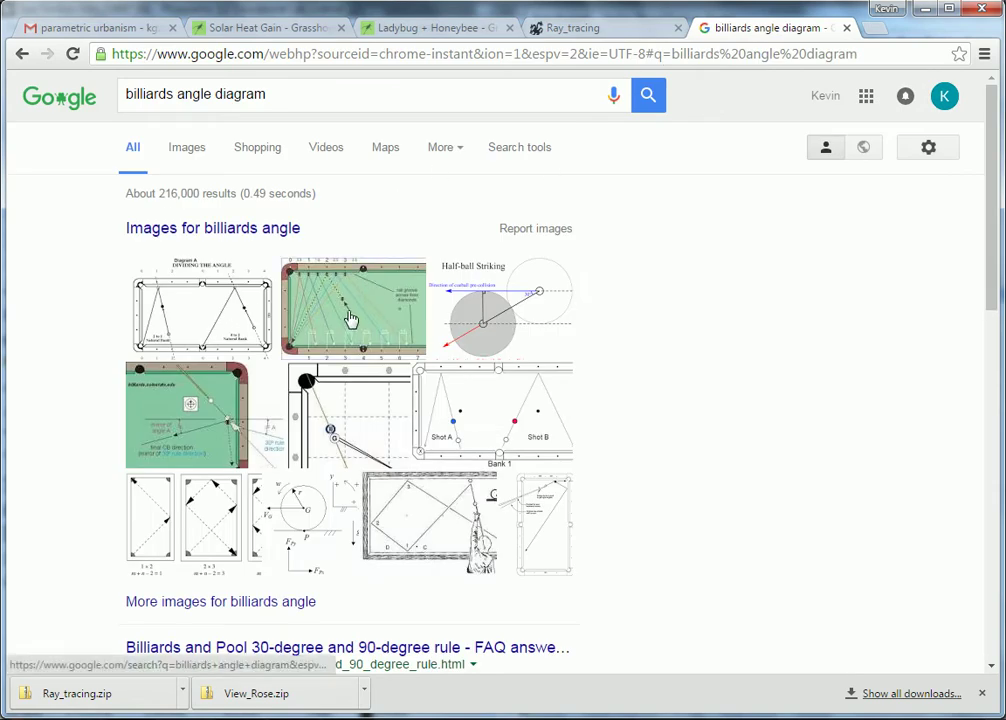
Examine the billiards diagrams in the image results, including the banks-and-kicks, half-ball striking and dividing-the-angle images
left_click(350, 321)
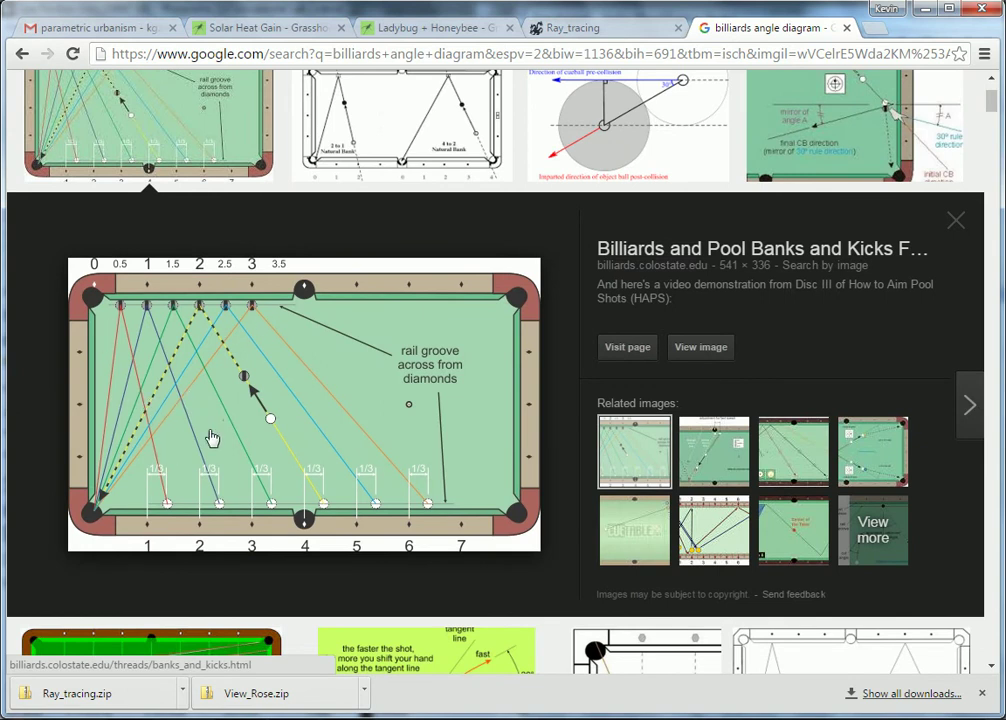
scroll(470, 190, "up", 2)
left_click(640, 255)
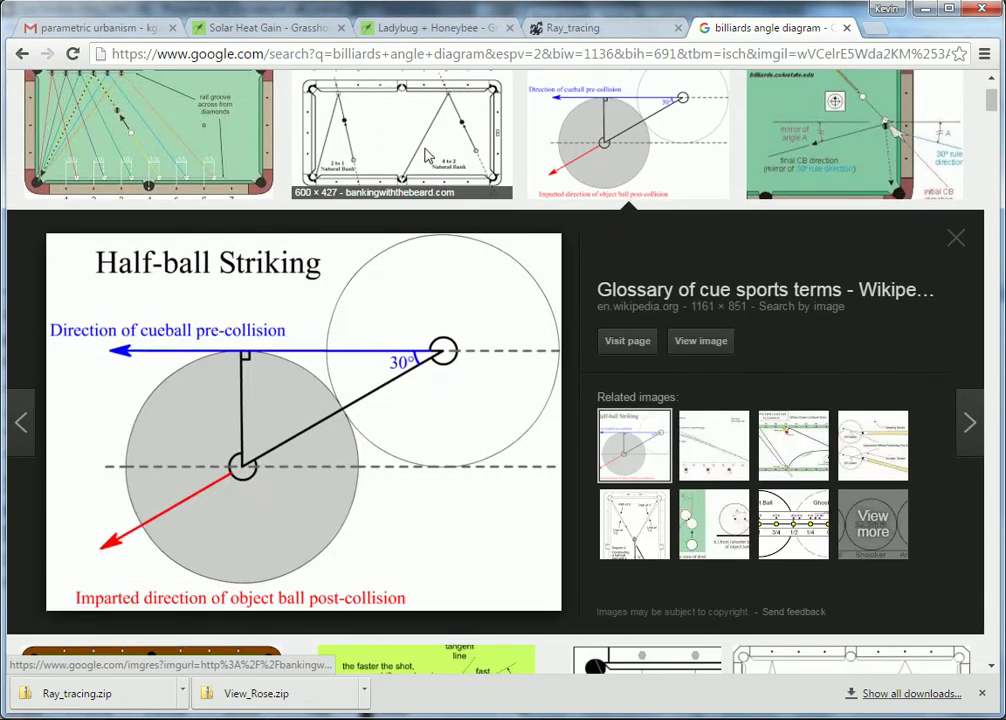
left_click(428, 155)
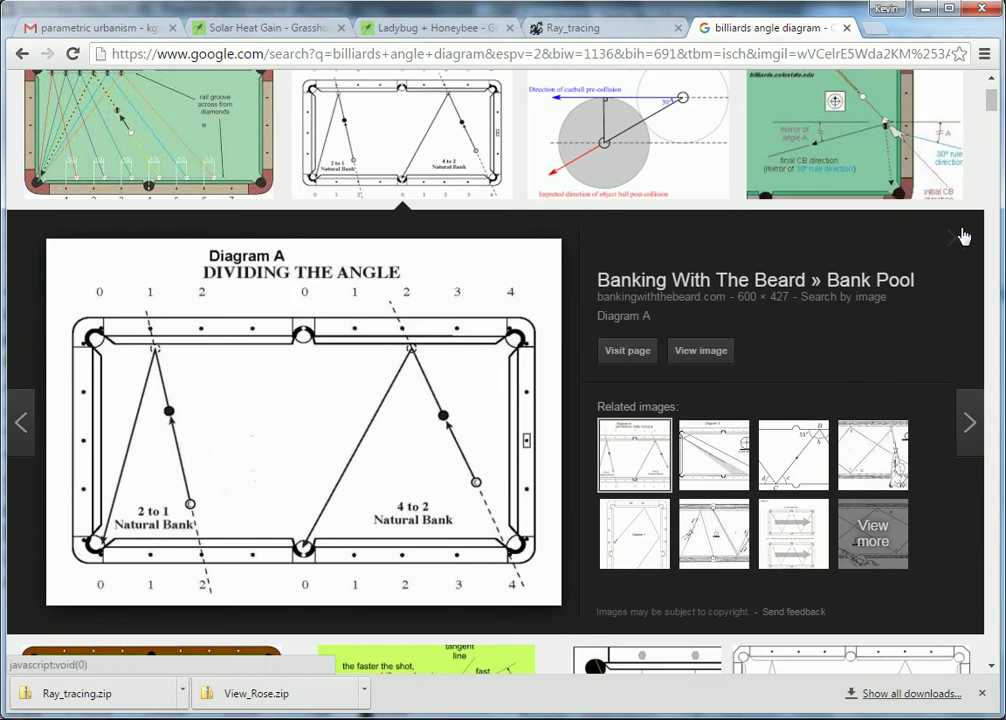
left_click(958, 236)
scroll(581, 218, "down", 3)
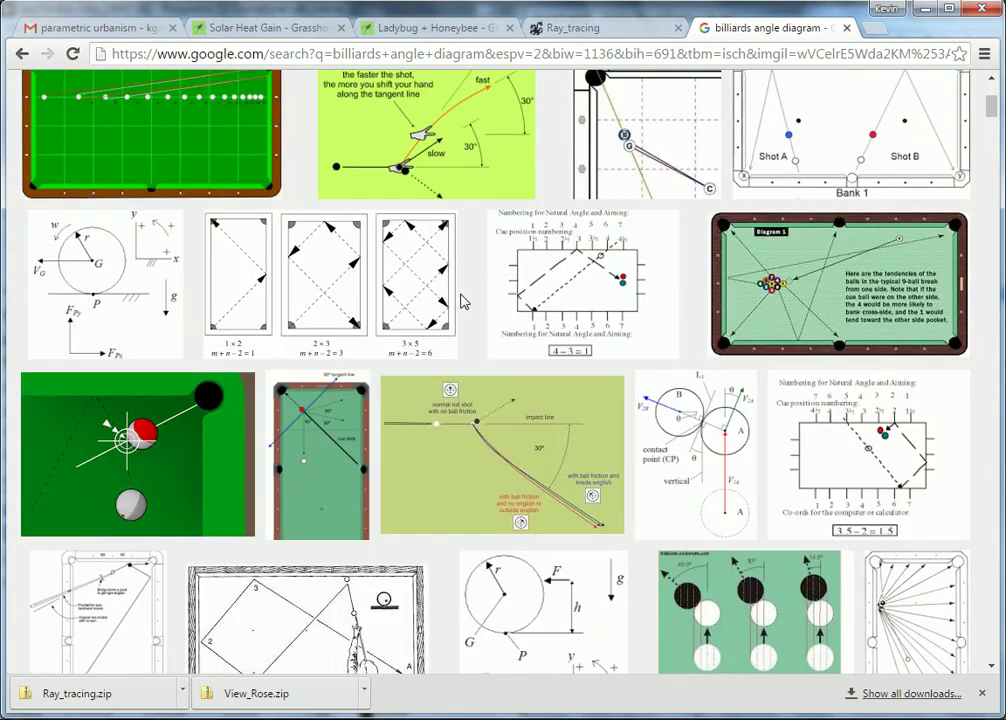
scroll(463, 302, "up", 3)
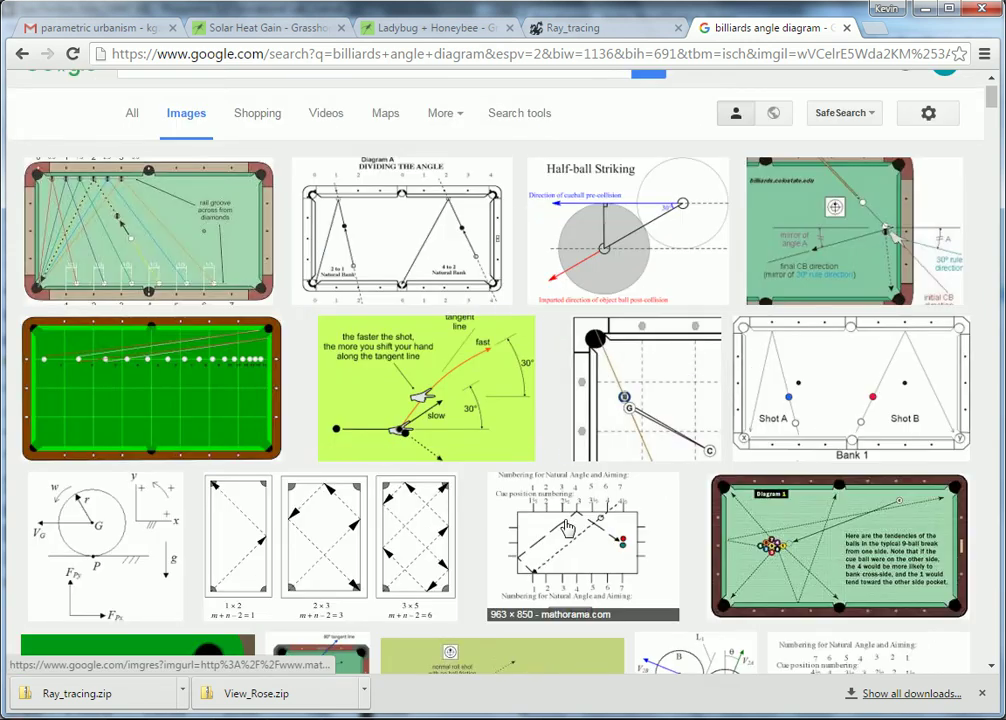
Minimize the browser, switch to the Ray_tracing.zip file window and open the personal network folder on drive S:
left_click(923, 10)
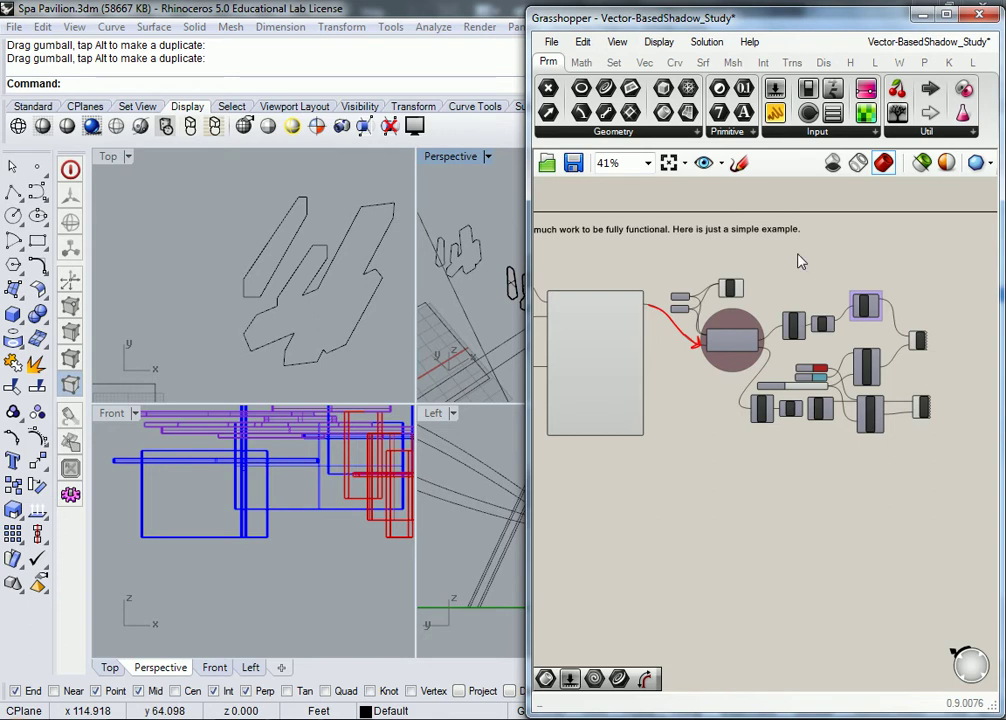
key("alt+Tab")
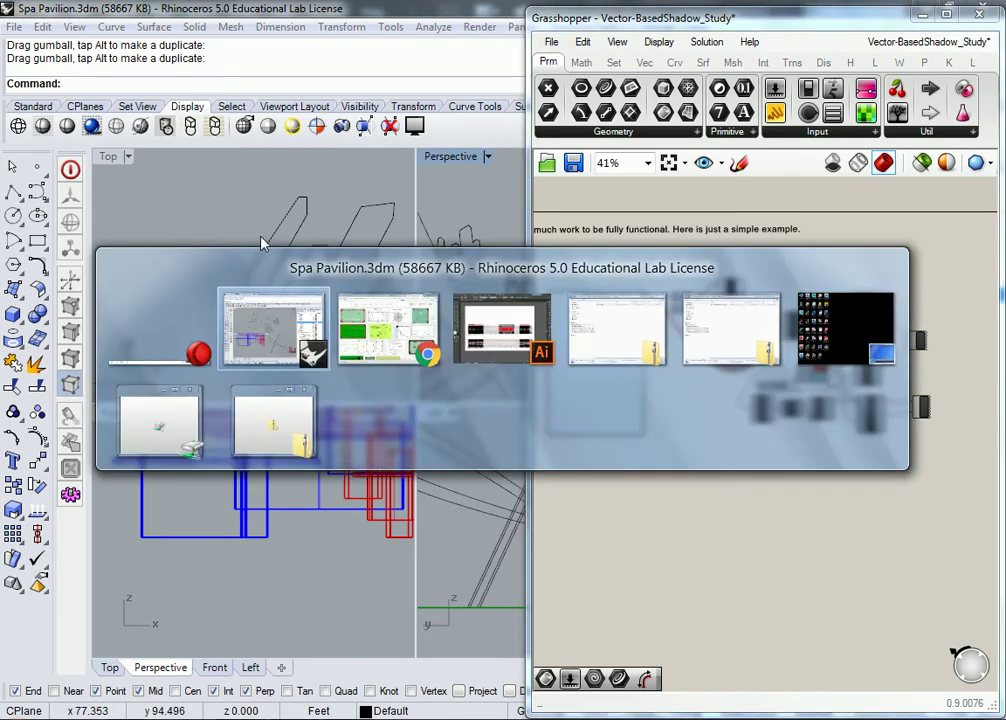
left_click(285, 438)
left_click(379, 299)
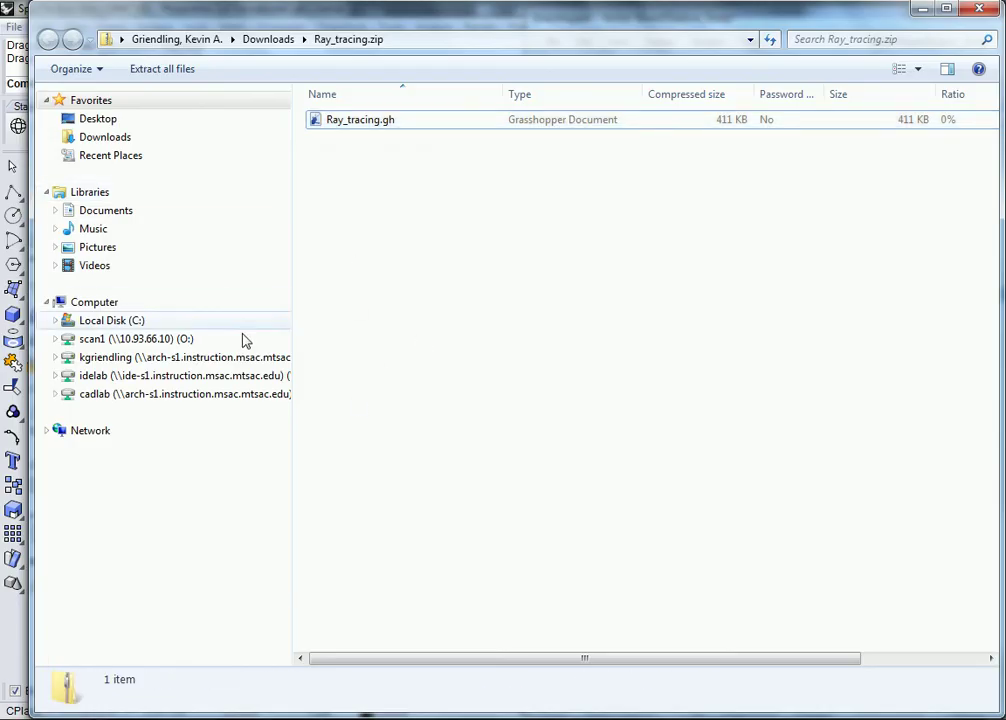
left_click(368, 121)
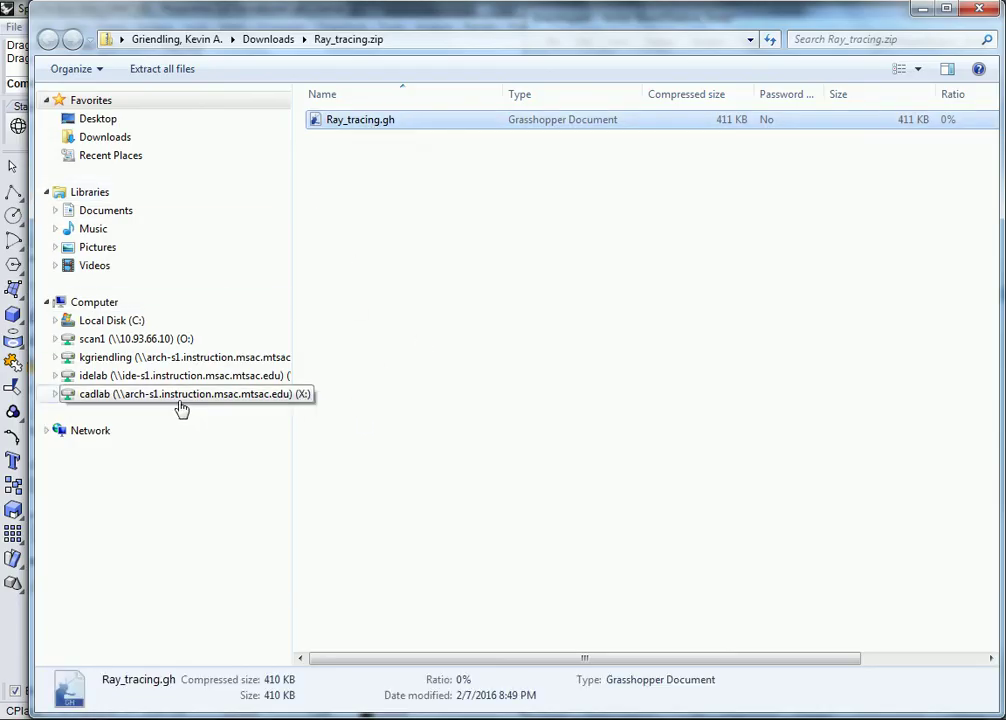
left_click(170, 362)
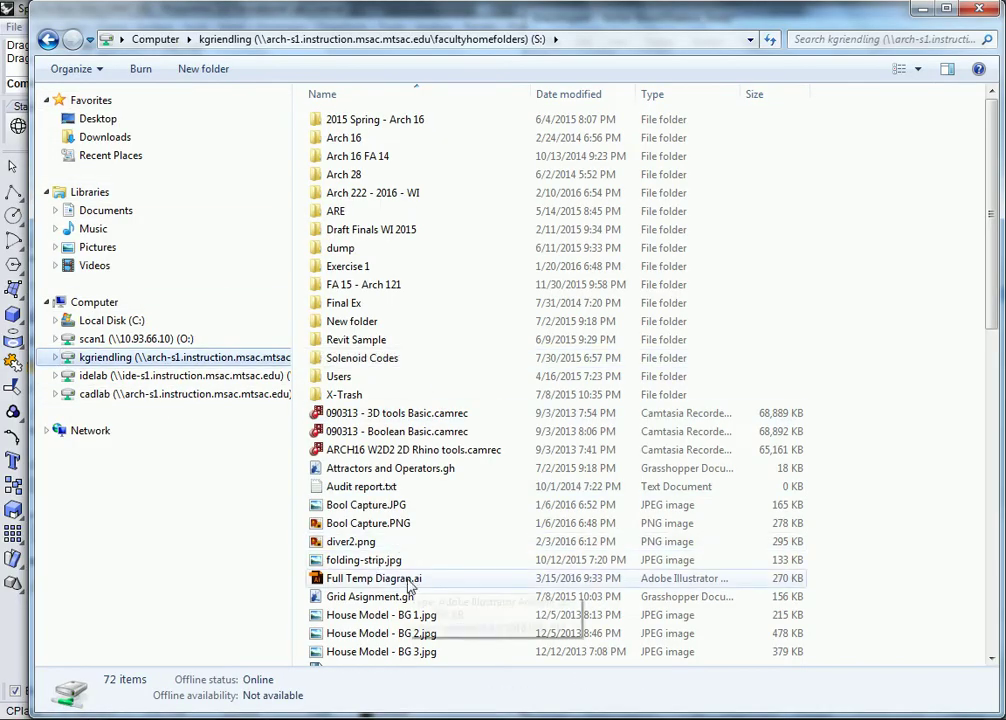
Load Ray_tracing.gh from the network folder into Grasshopper and minimize the file window
left_click_drag(498, 8, 705, 278)
left_click(629, 505)
scroll(631, 506, "down", 15)
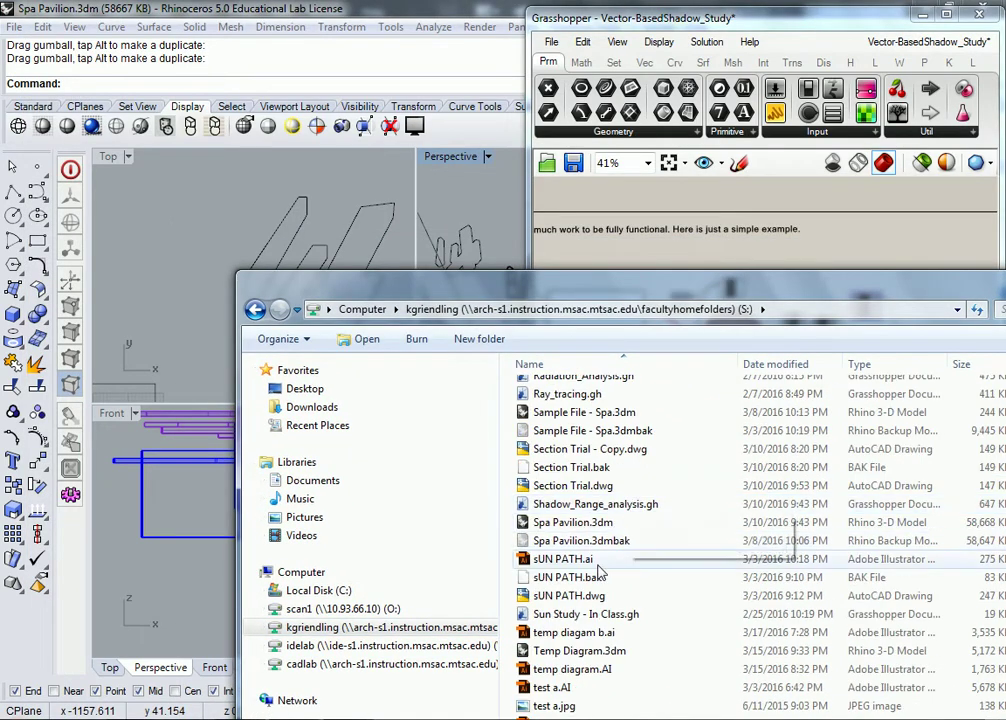
scroll(600, 570, "down", 1)
left_click_drag(557, 282, 541, 222)
scroll(548, 453, "up", 2)
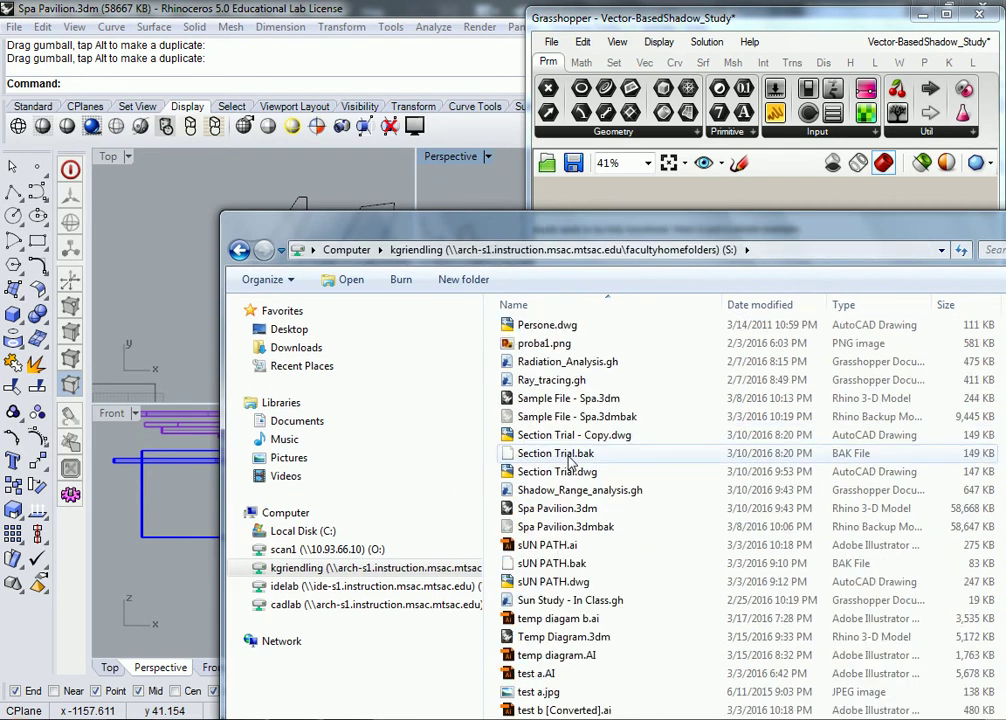
left_click_drag(521, 381, 618, 200)
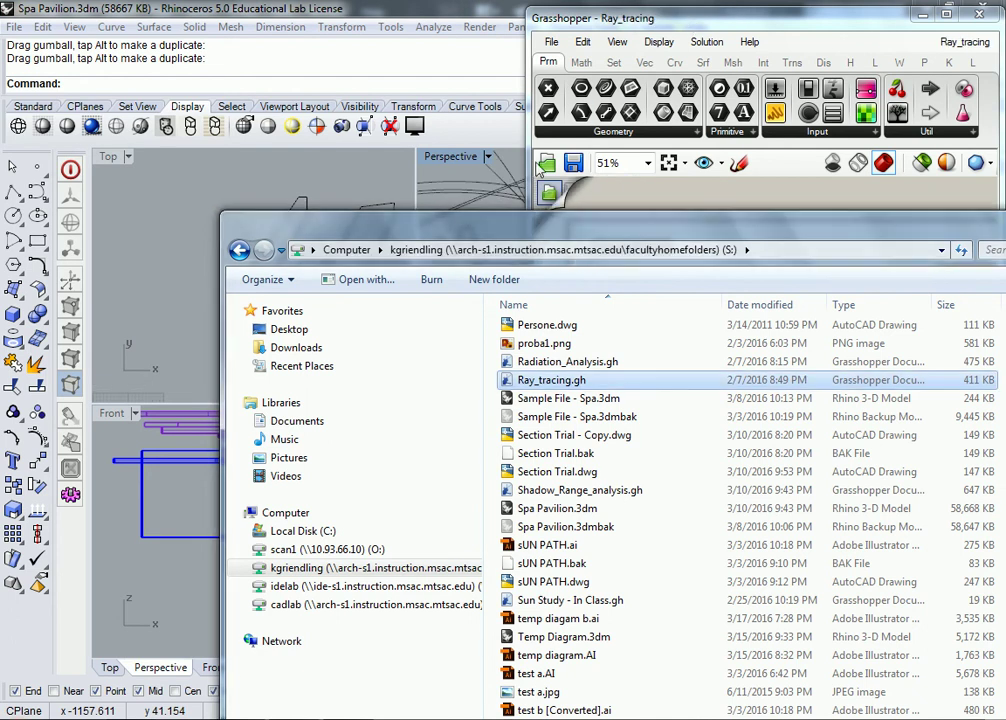
left_click_drag(957, 236, 680, 254)
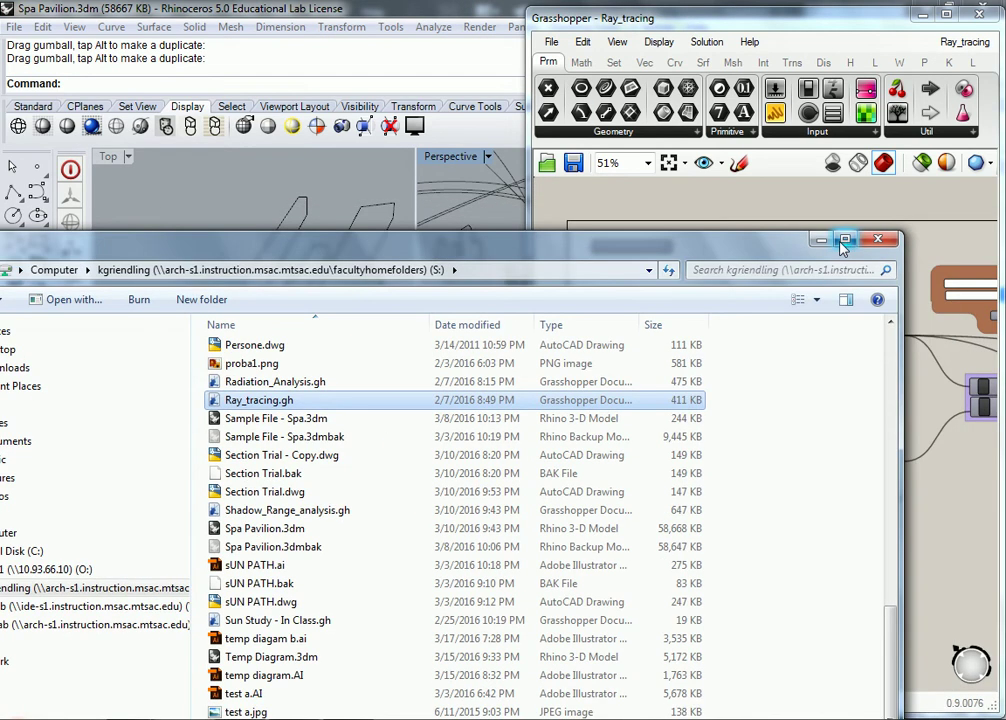
left_click(816, 242)
Delete the outline curves and surfaces of the pavilion beside the sun path in Rhino's Top view
scroll(500, 242, "down", 9)
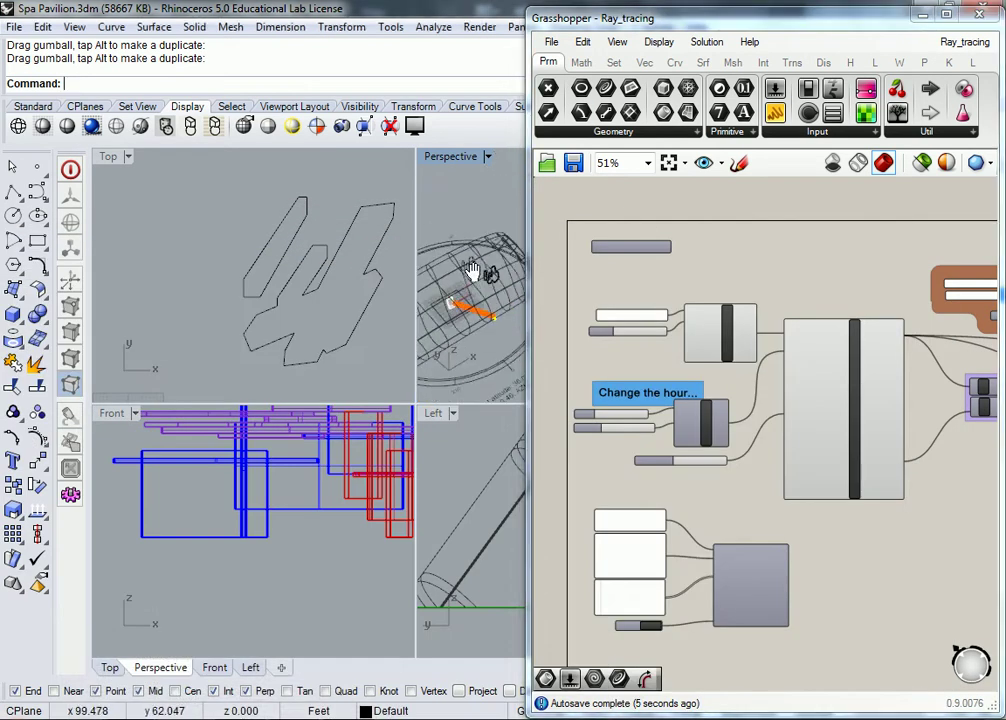
scroll(324, 282, "down", 5)
left_click(324, 282)
scroll(325, 285, "down", 3)
left_click_drag(292, 245, 390, 368)
key("Delete")
right_click_drag(302, 277, 252, 268)
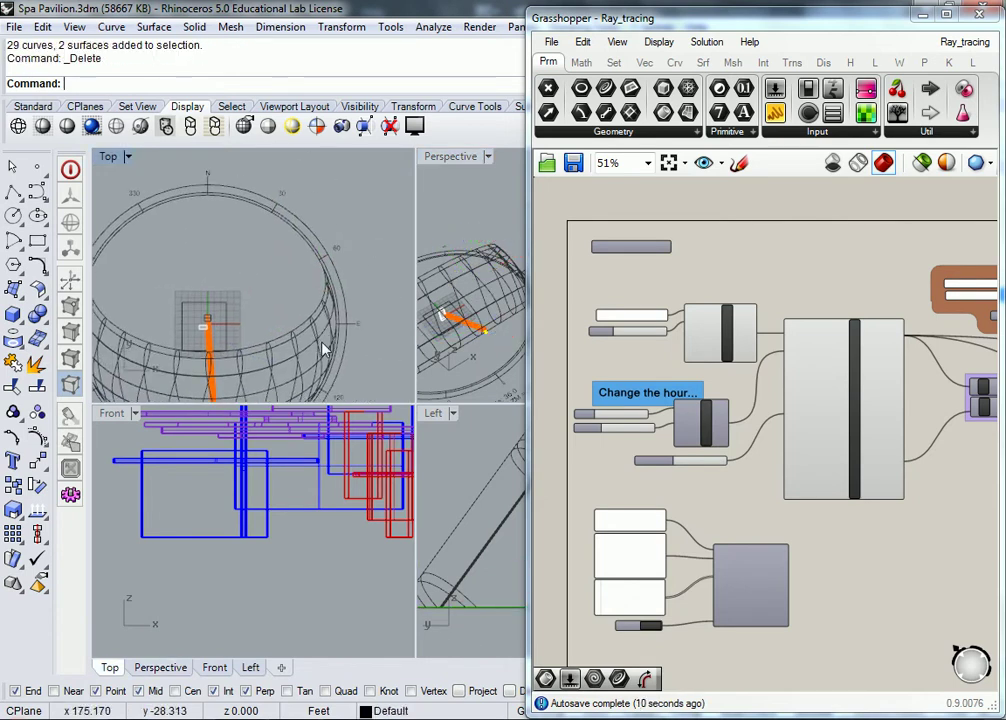
Shrink the Grasshopper window and draw a small box on the ground beside the sample room in the Perspective view
left_click_drag(529, 10, 615, 304)
right_click_drag(590, 276, 483, 295)
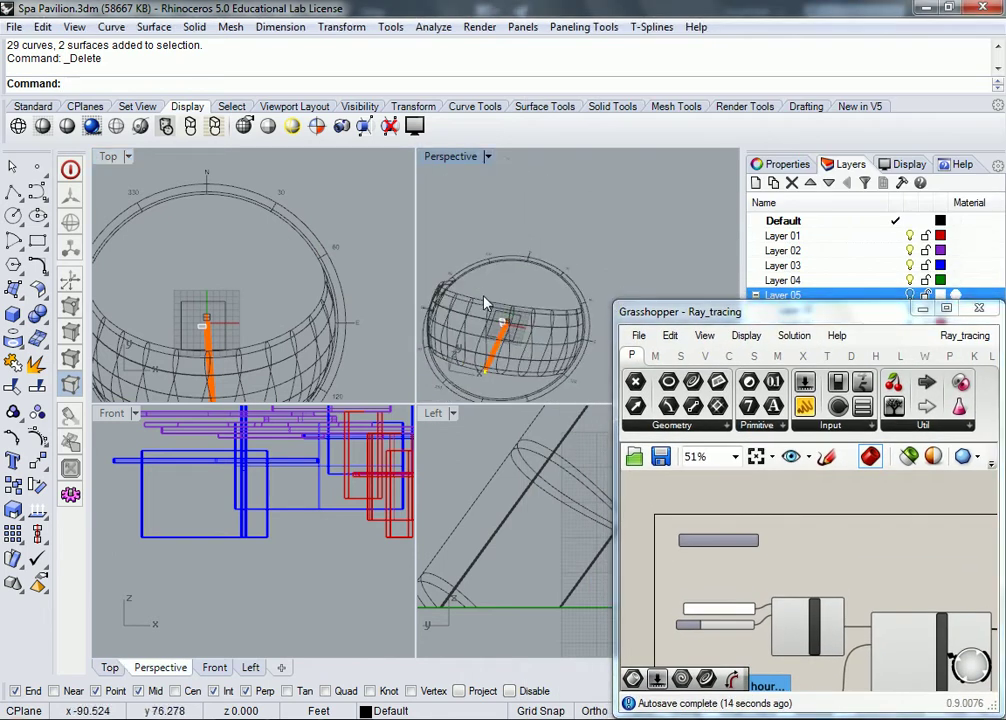
scroll(516, 338, "up", 3)
scroll(516, 338, "up", 4)
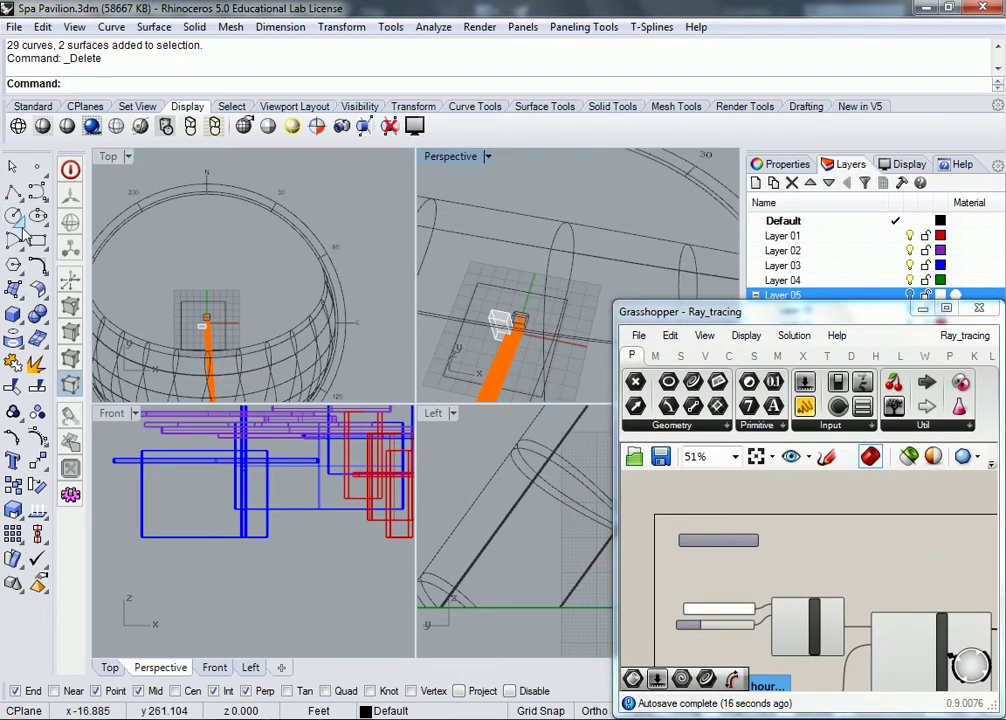
left_click(13, 314)
left_click(548, 318)
left_click(556, 311)
left_click(553, 300)
left_click(552, 311)
type("ZS")
key("Return")
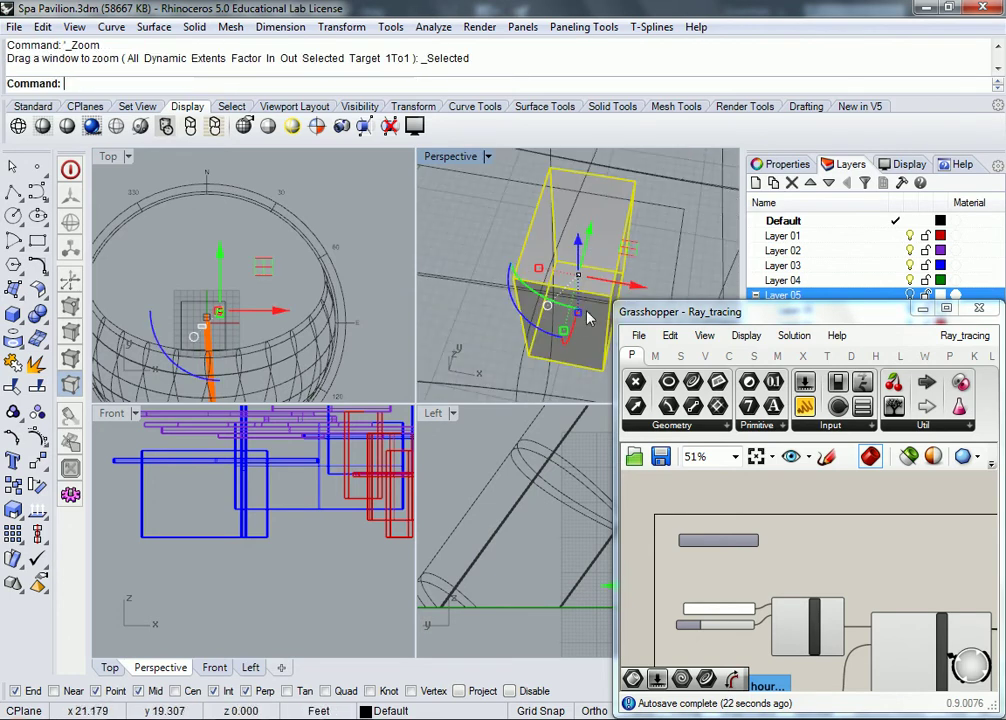
Inspect the orange traced rays, the sample room and the neighbouring context block in the Perspective view
right_click_drag(569, 270, 634, 275)
left_click(579, 290)
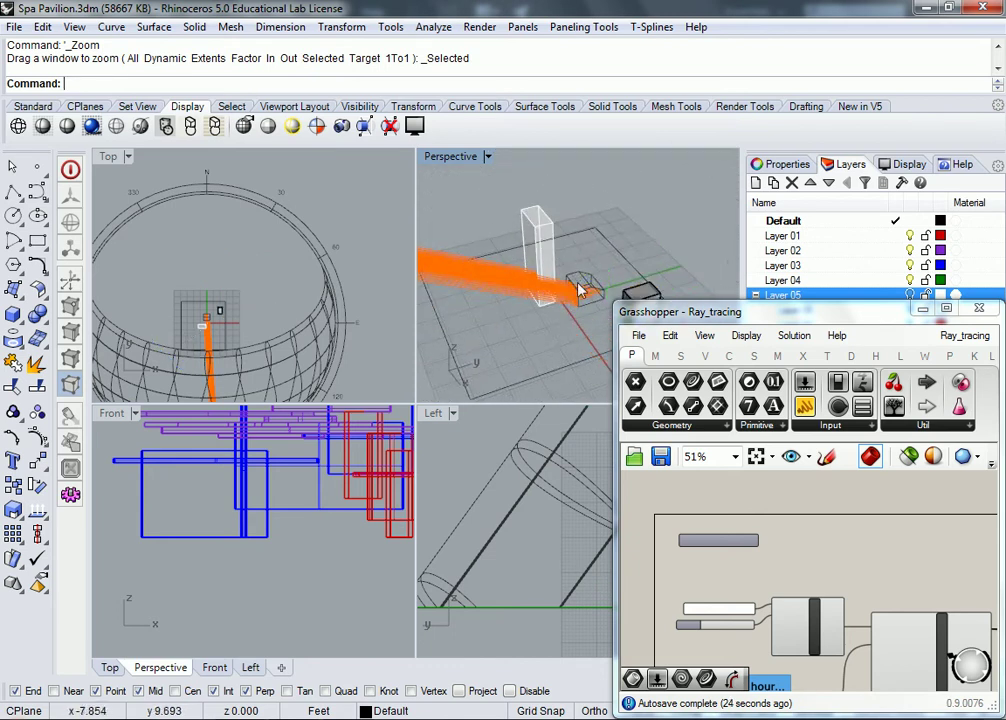
scroll(550, 305, "up", 6)
scroll(487, 267, "down", 4)
right_click_drag(487, 268, 530, 300)
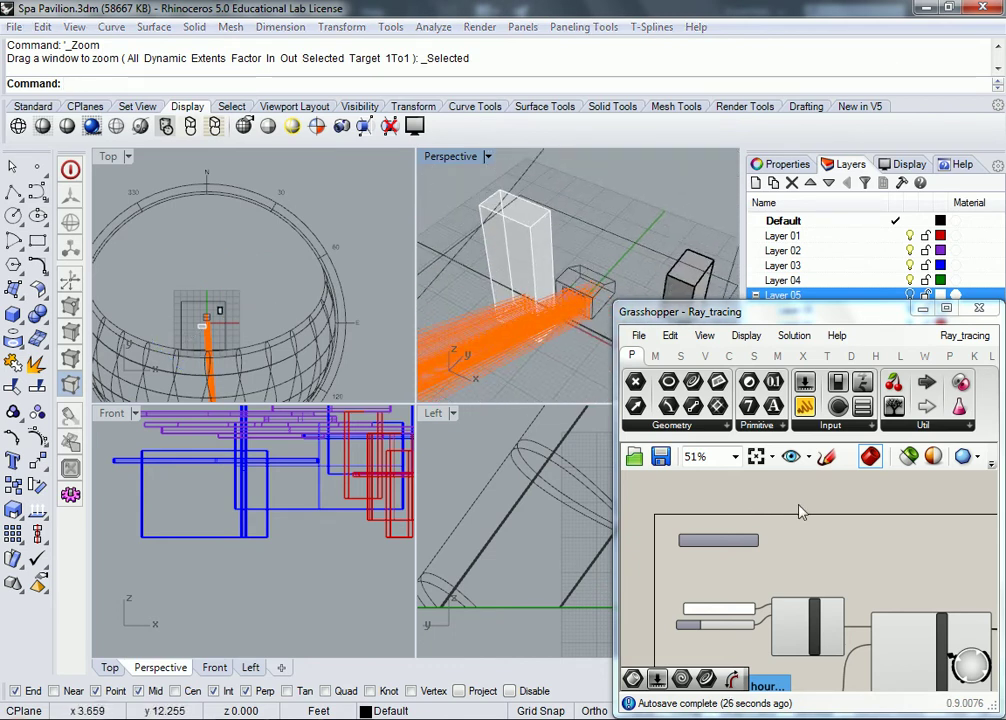
Enlarge the Grasshopper window and examine the sunPath component's outputs, the moving vector group and the Move component
scroll(801, 510, "down", 4)
left_click_drag(614, 303, 482, 141)
scroll(720, 403, "up", 5)
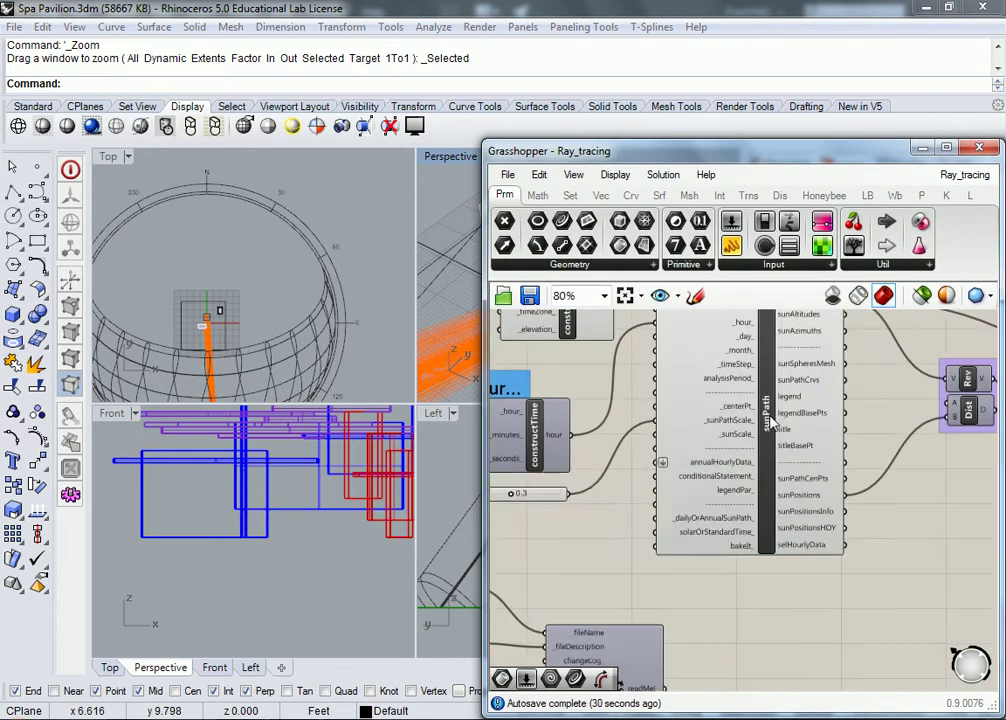
mouse_move(757, 484)
right_click_drag(872, 495, 755, 467)
scroll(772, 483, "up", 1)
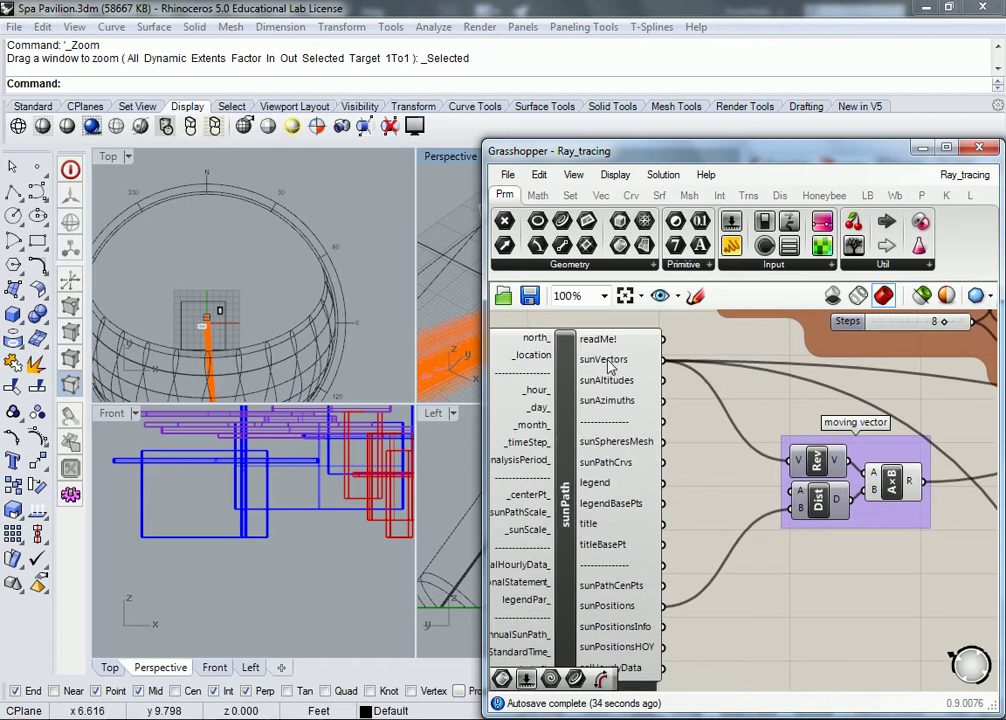
mouse_move(609, 366)
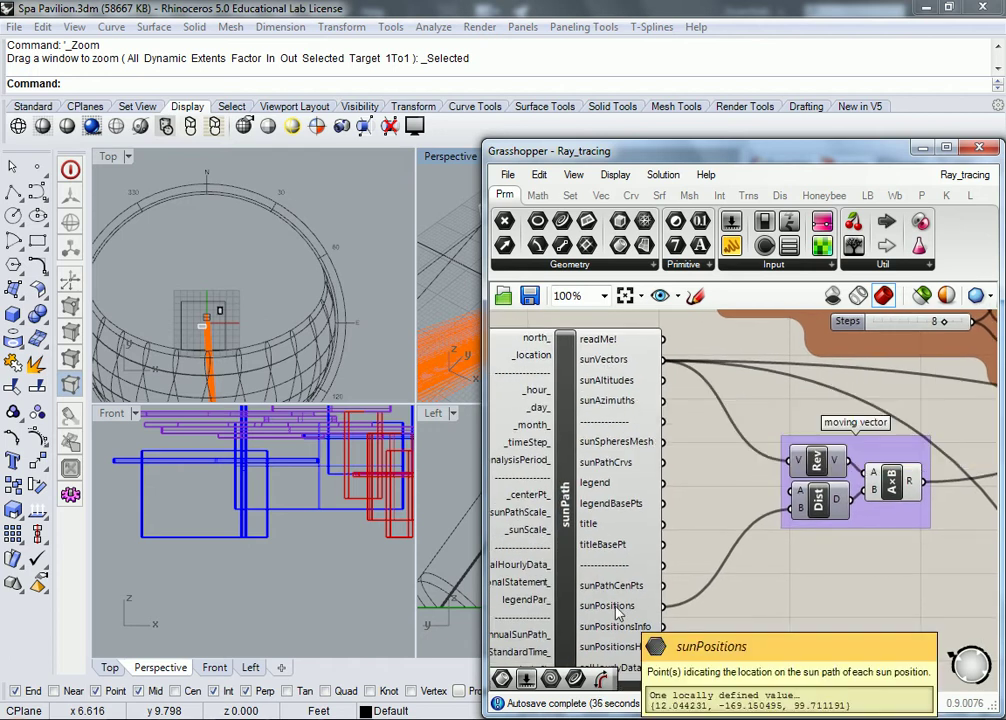
right_click_drag(914, 461, 692, 495)
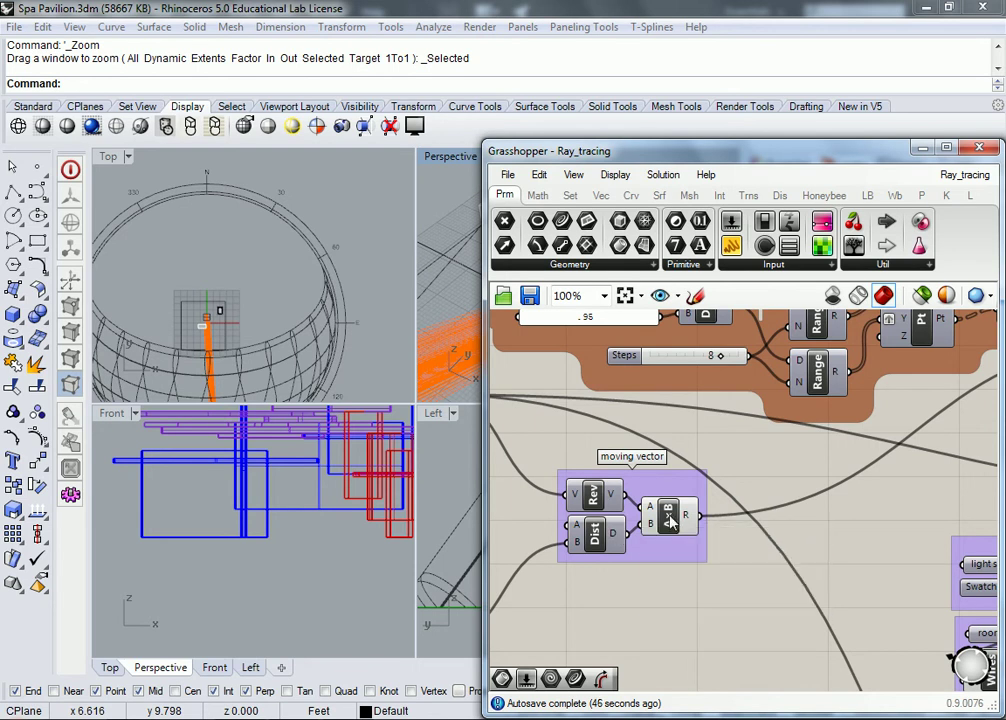
right_click_drag(909, 441, 657, 537)
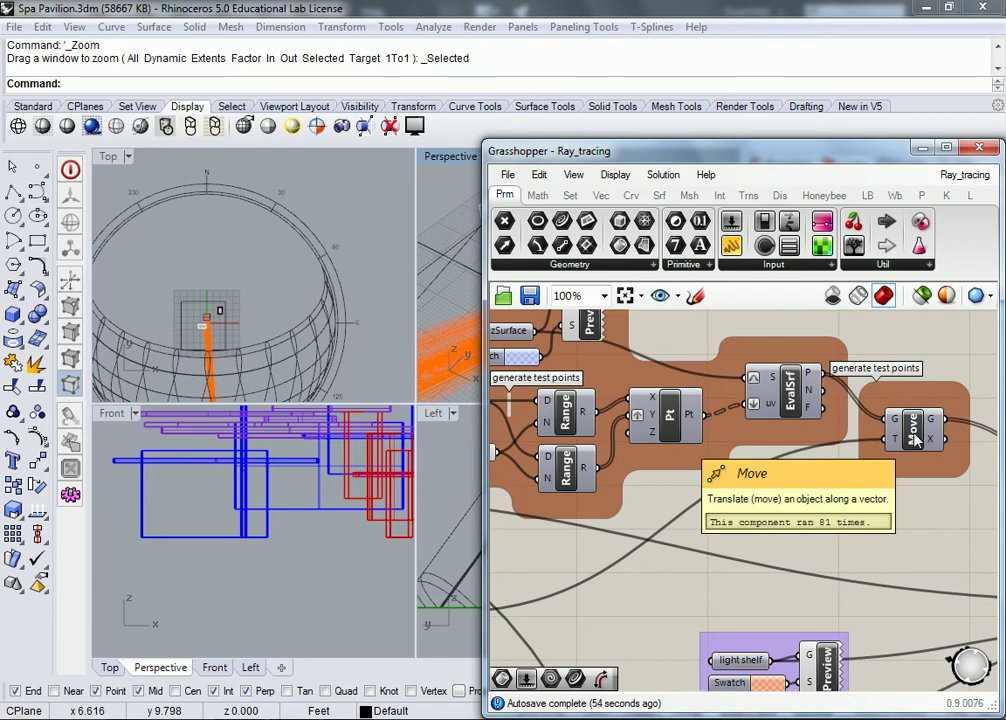
Examine the "generate test points" group, covering glzSurface, the domain and range components, the Steps slider and Evaluate Surface
right_click_drag(786, 441, 997, 537)
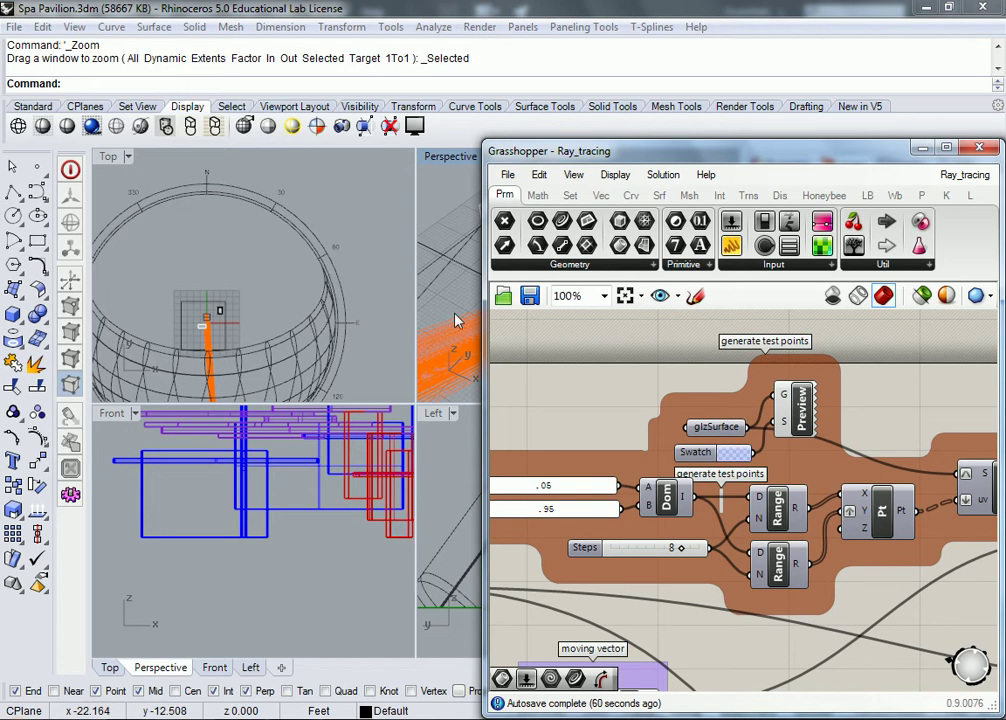
mouse_move(714, 432)
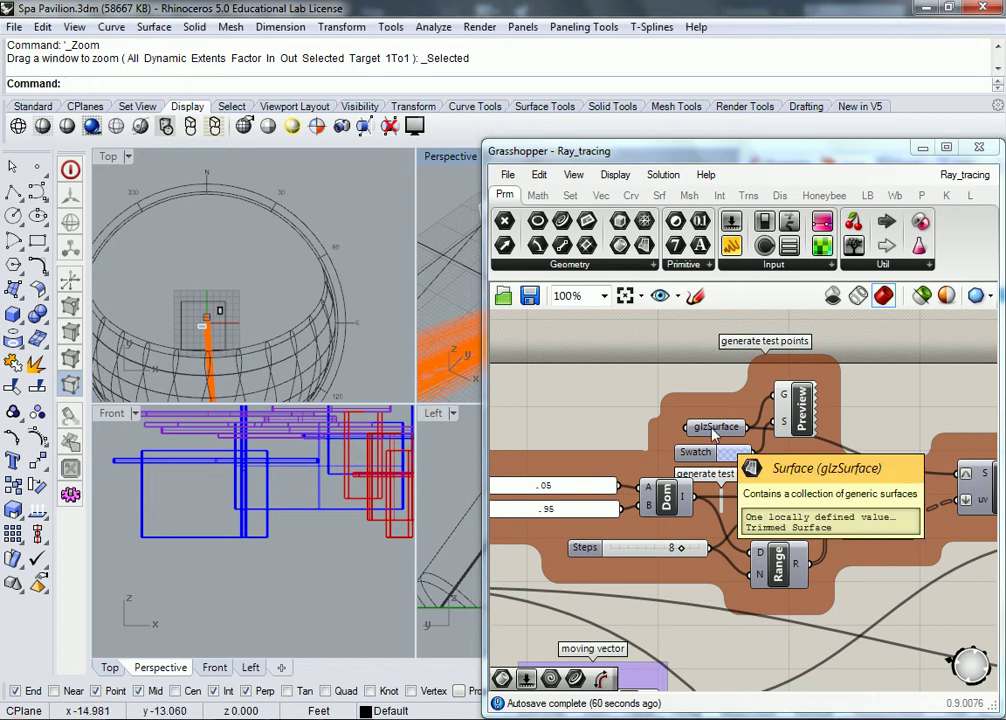
right_click_drag(894, 461, 771, 447)
mouse_move(886, 474)
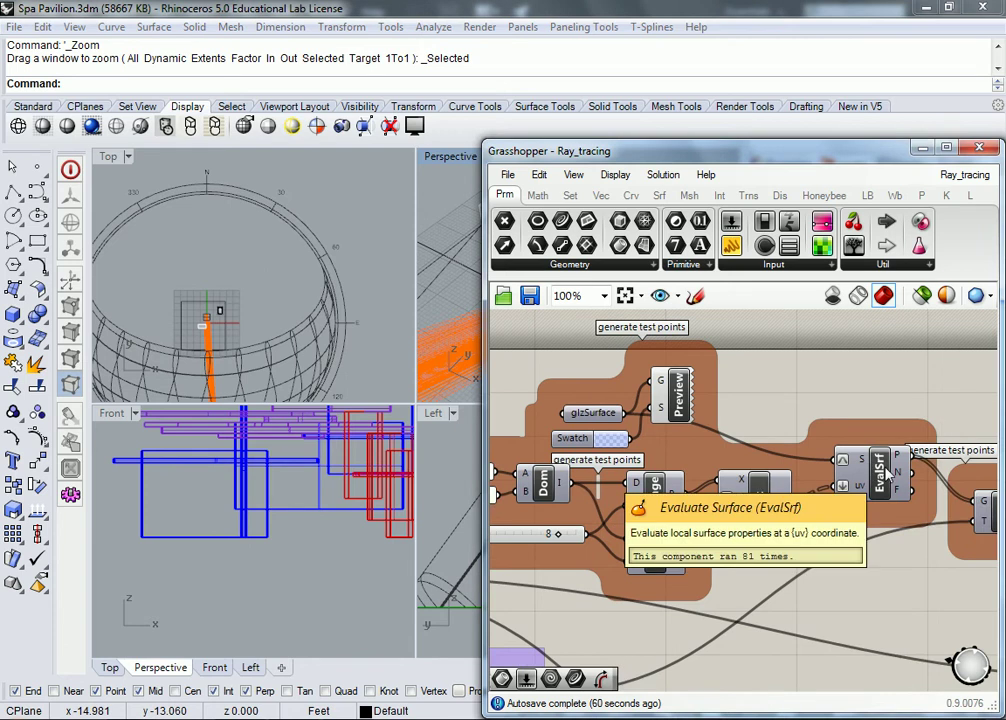
right_click_drag(672, 496, 747, 493)
right_click_drag(621, 465, 710, 462)
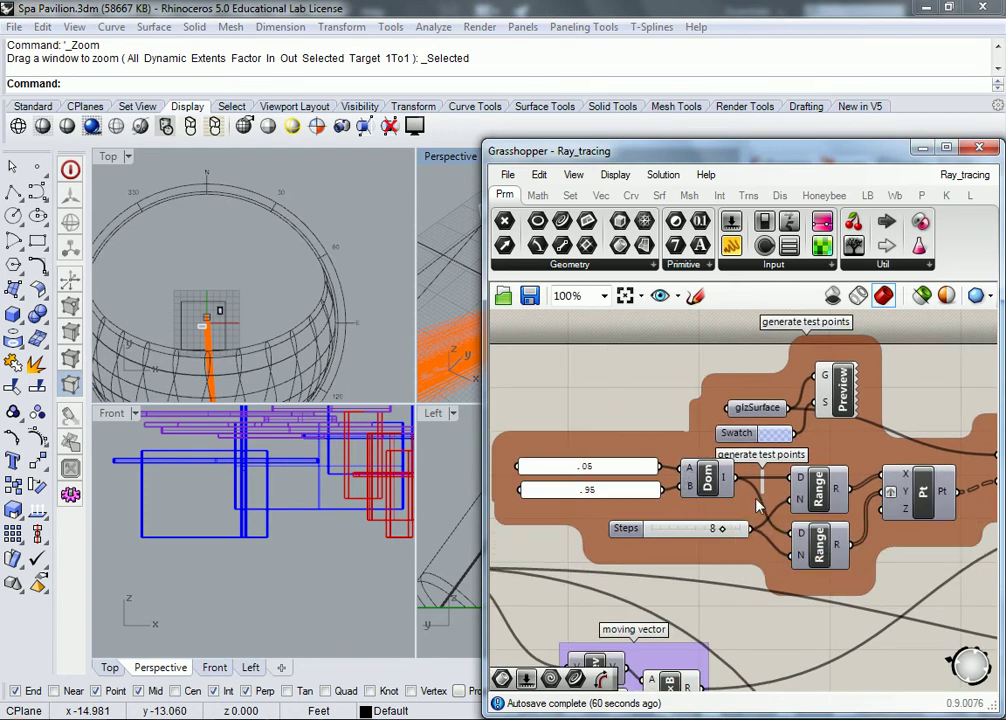
right_click_drag(757, 508, 720, 515)
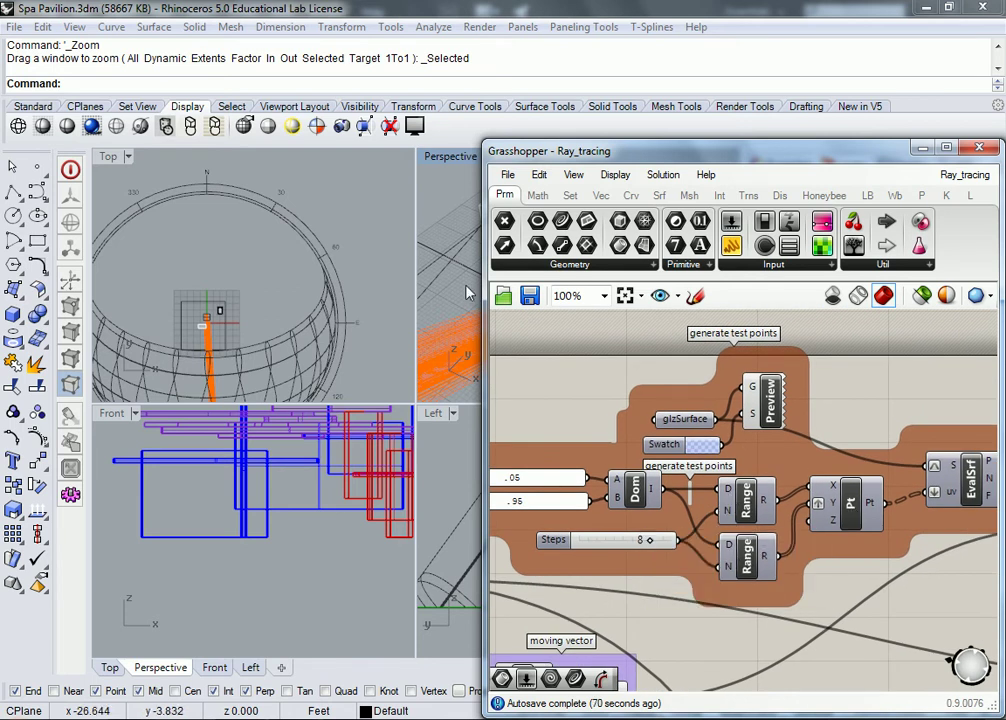
Shrink the Grasshopper window and inspect the rays passing through the room's glazed opening in the Perspective view
left_click_drag(483, 142, 716, 369)
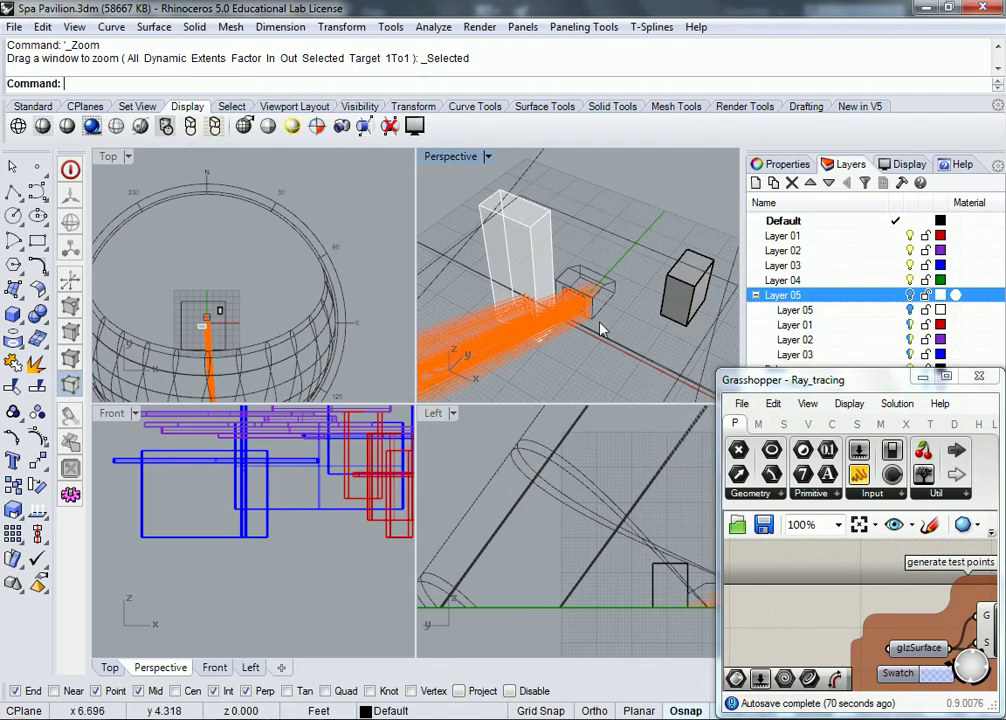
scroll(600, 330, "up", 6)
right_click_drag(663, 323, 557, 297)
scroll(186, 298, "up", 6)
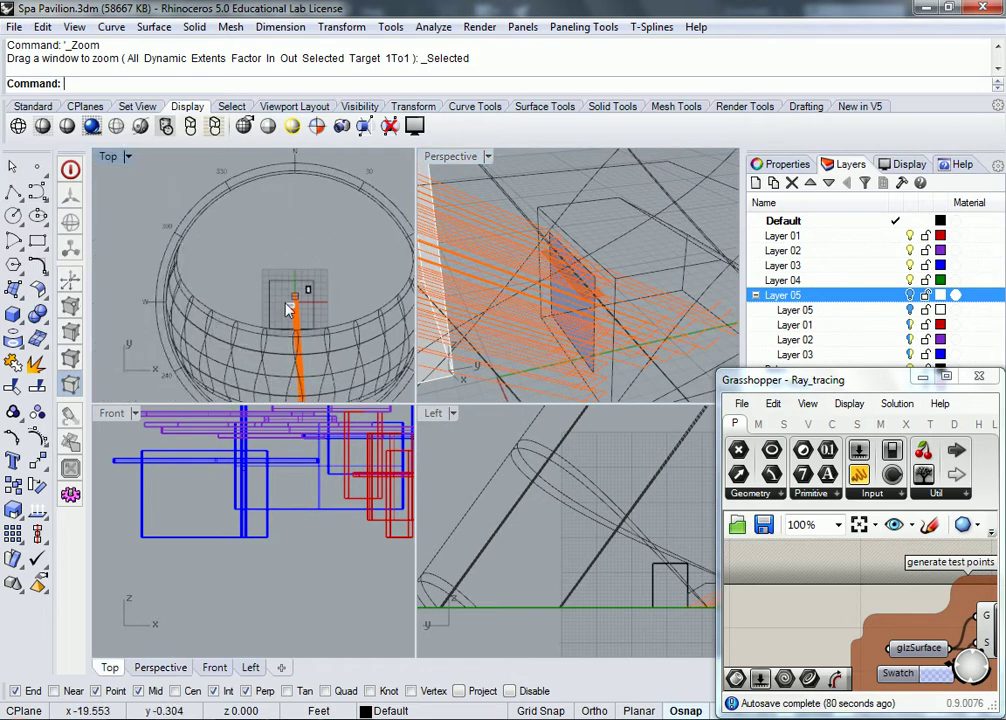
Follow the incoming rays in the Top view from the sun path down to the tall context block in front of the room
scroll(305, 290, "up", 8)
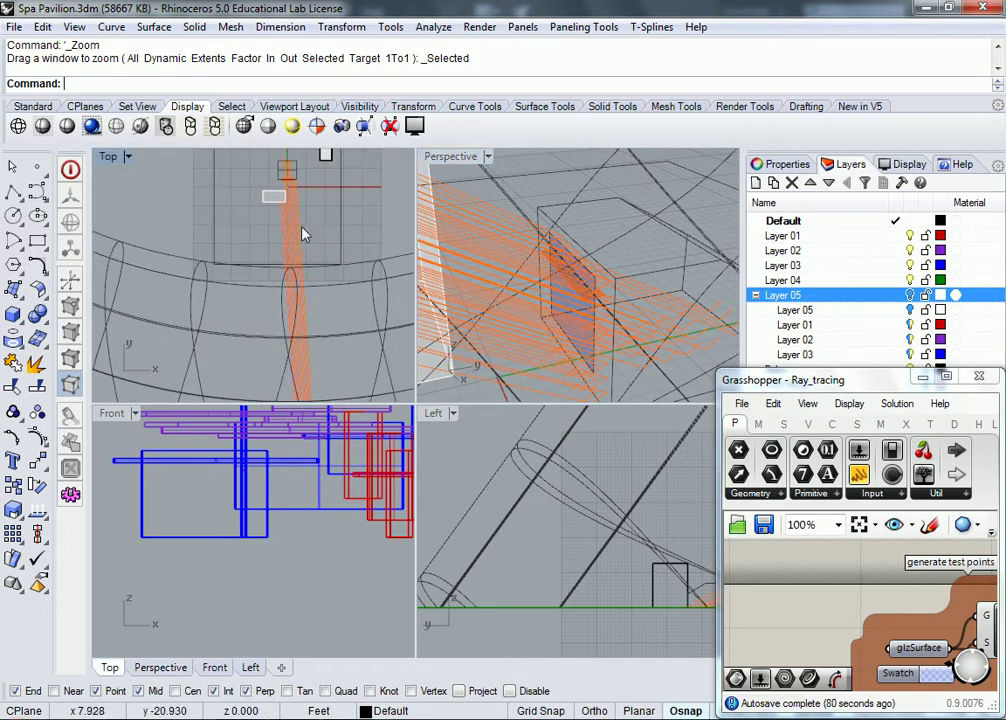
scroll(290, 350, "up", 5)
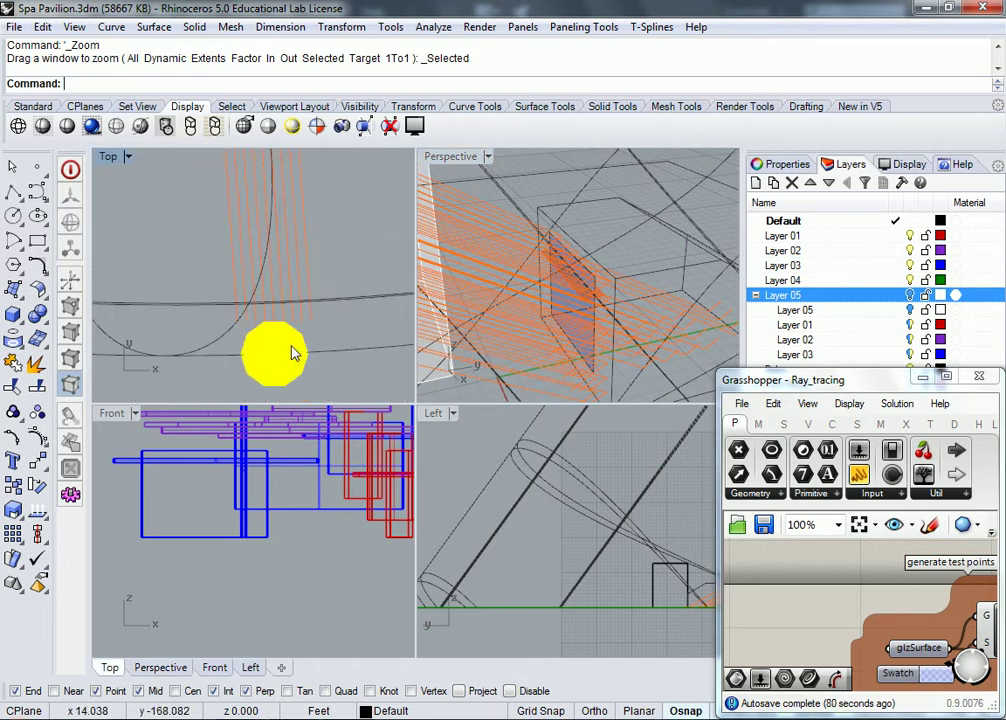
scroll(295, 222, "up", 6)
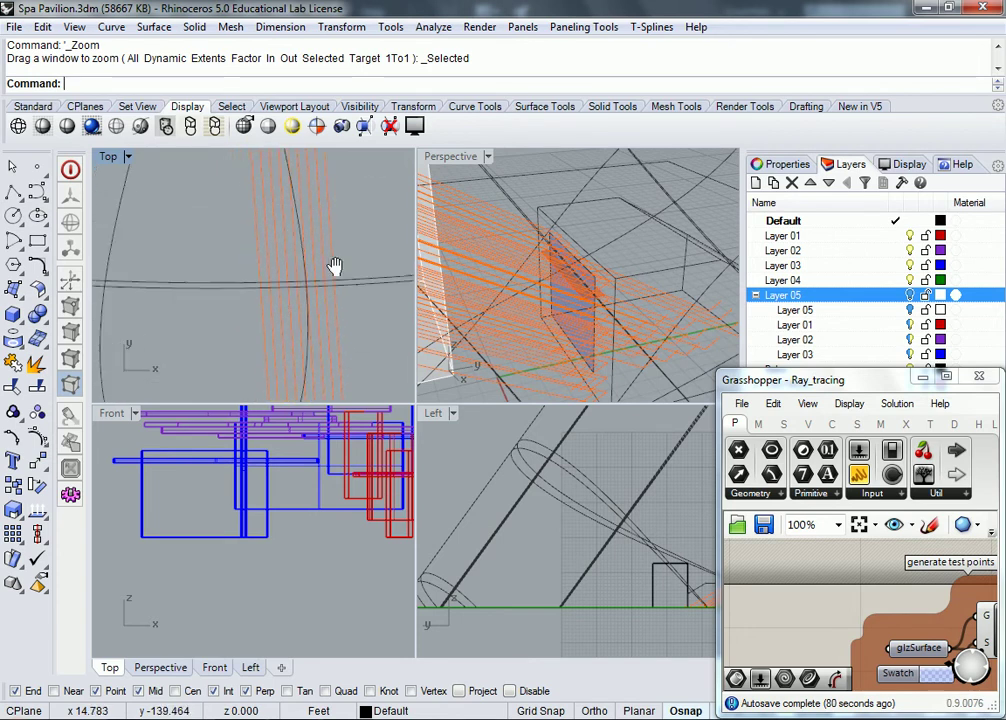
scroll(316, 228, "up", 5)
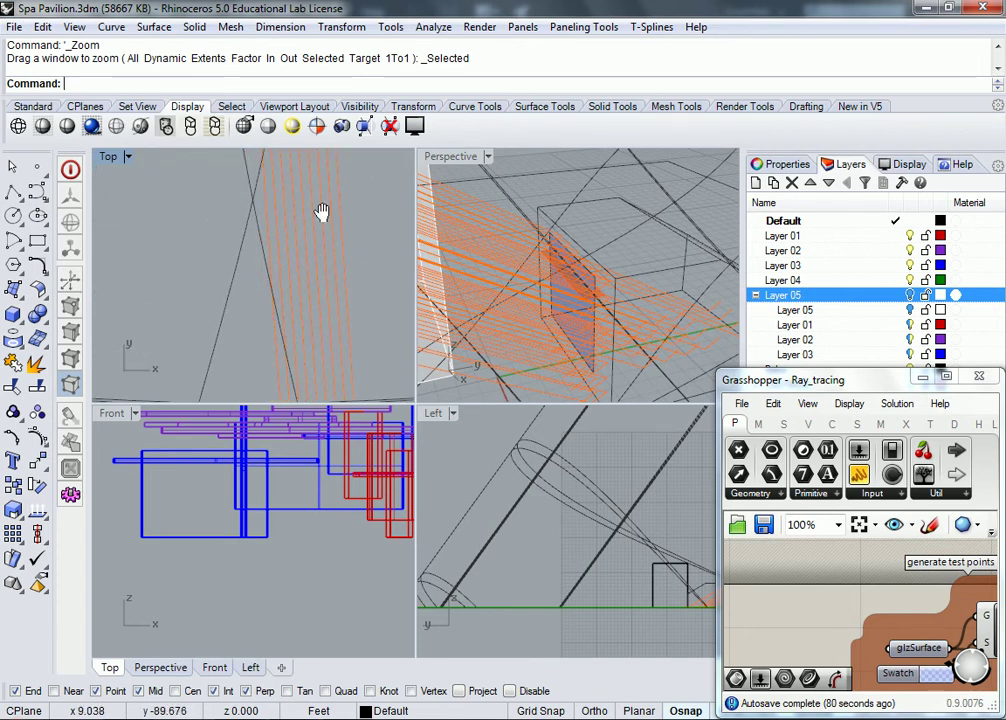
right_click_drag(316, 216, 328, 325)
right_click_drag(318, 250, 320, 306)
scroll(320, 306, "up", 6)
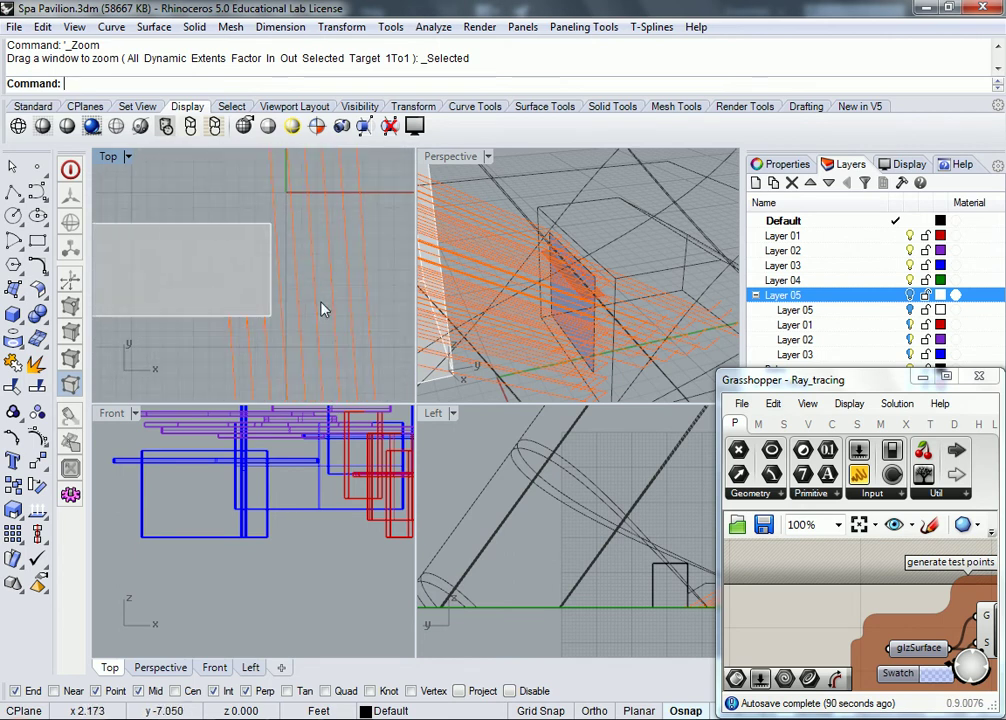
right_click_drag(297, 266, 299, 298)
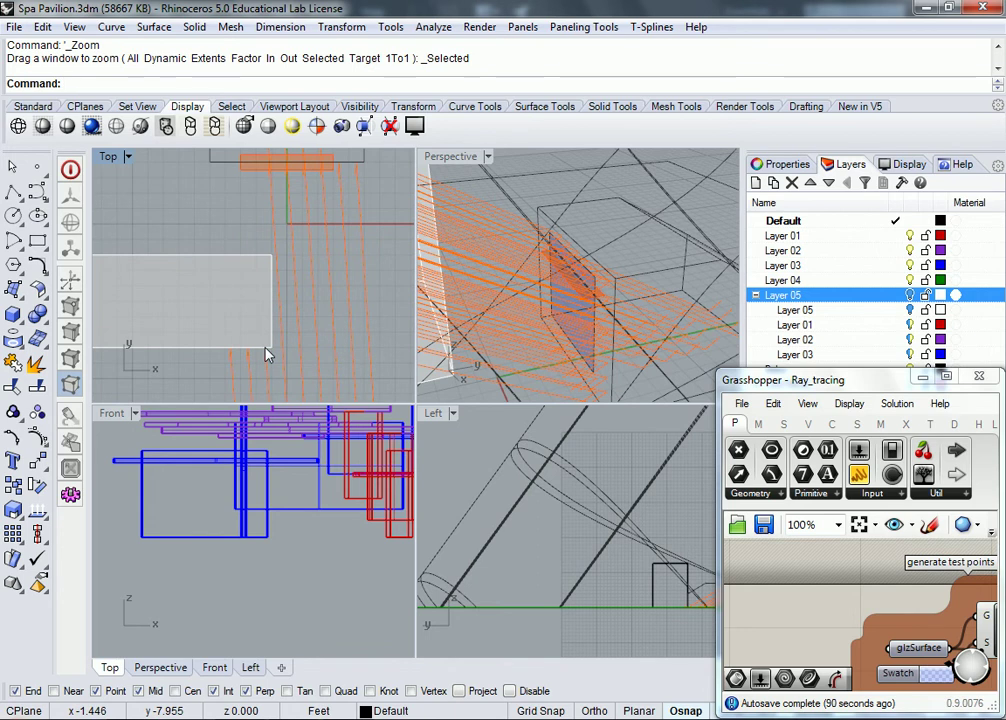
Examine in the Top view how the rays pass the light shelf and reach the inside of the room
right_click_drag(292, 226, 293, 342)
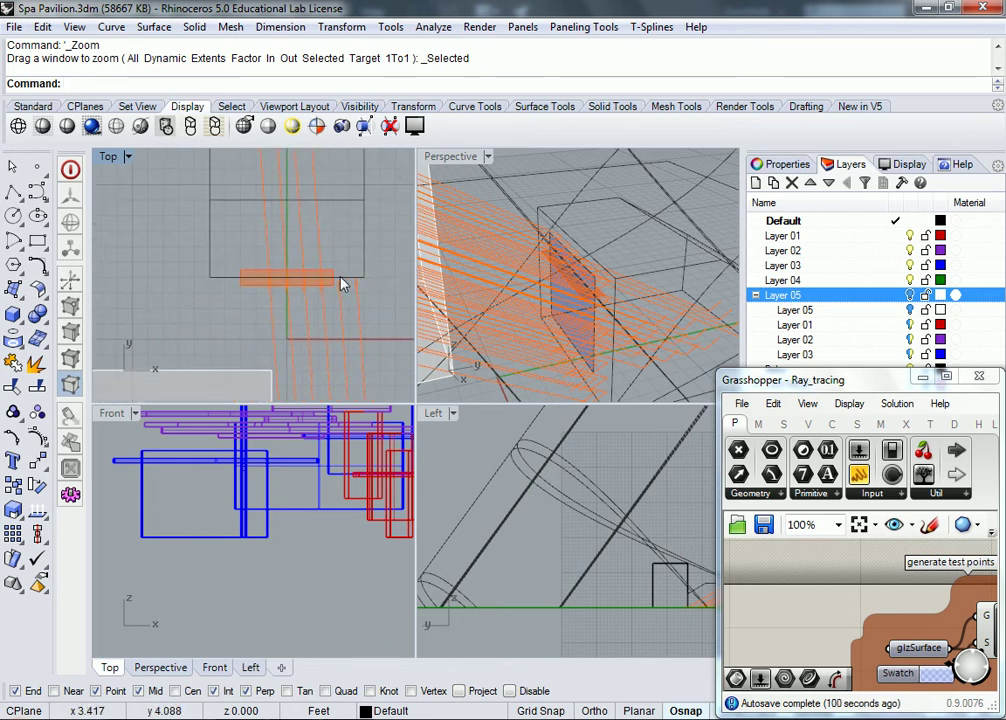
right_click_drag(346, 277, 351, 340)
scroll(296, 302, "up", 6)
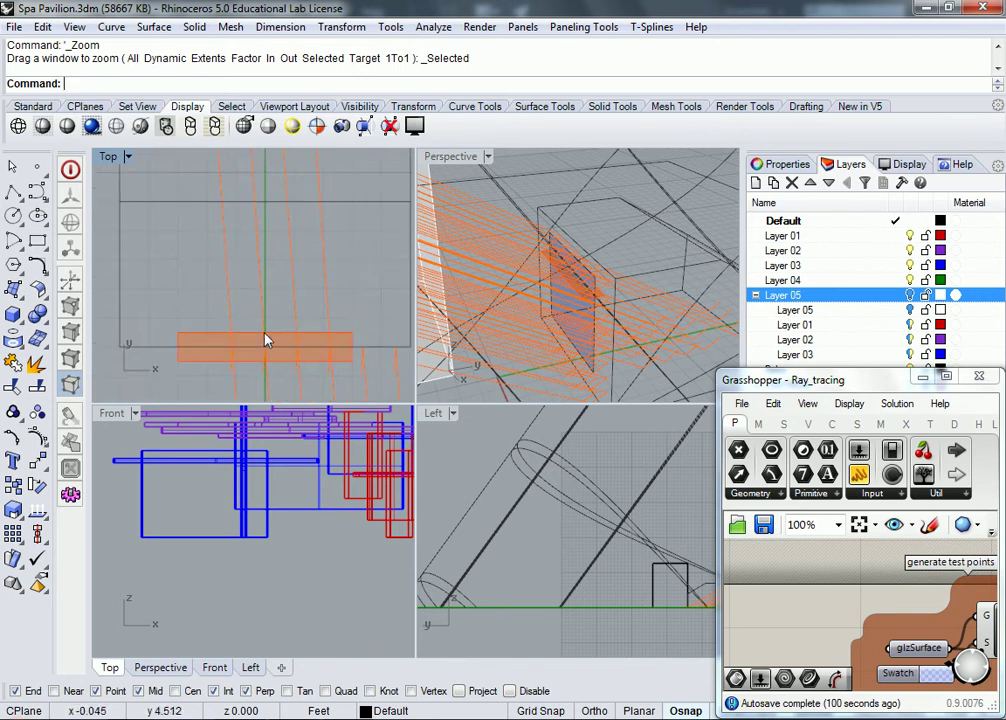
right_click_drag(227, 283, 272, 256)
right_click_drag(346, 301, 306, 398)
scroll(295, 264, "down", 3)
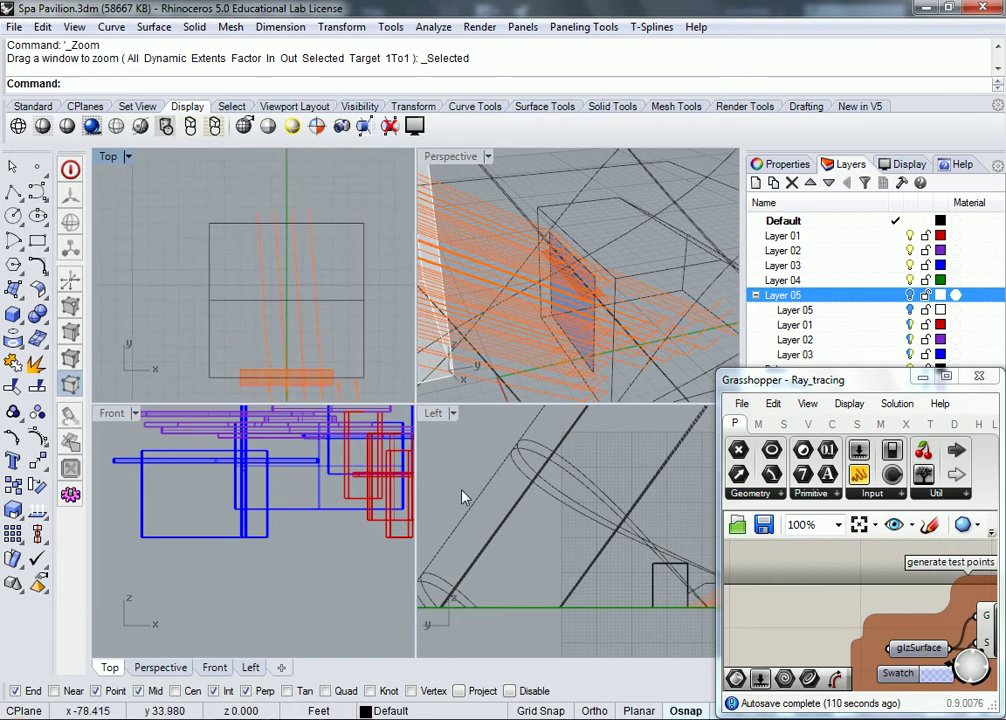
Examine in the Left view how the rays strike and bounce off the face of the tall context block
right_click_drag(692, 552, 570, 535)
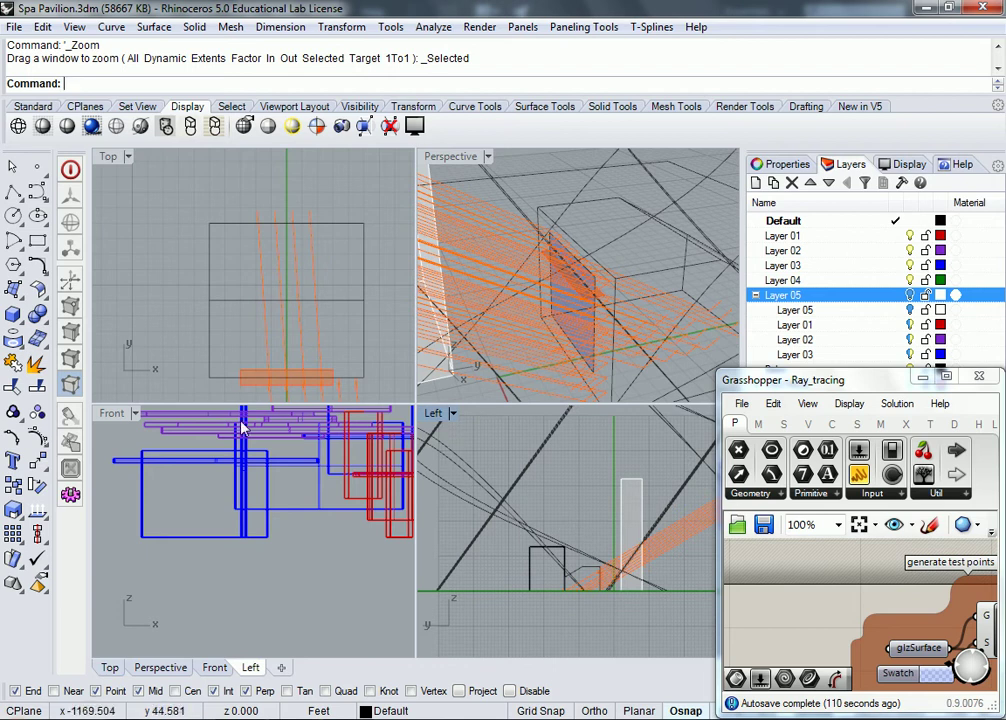
scroll(670, 492, "down", 5)
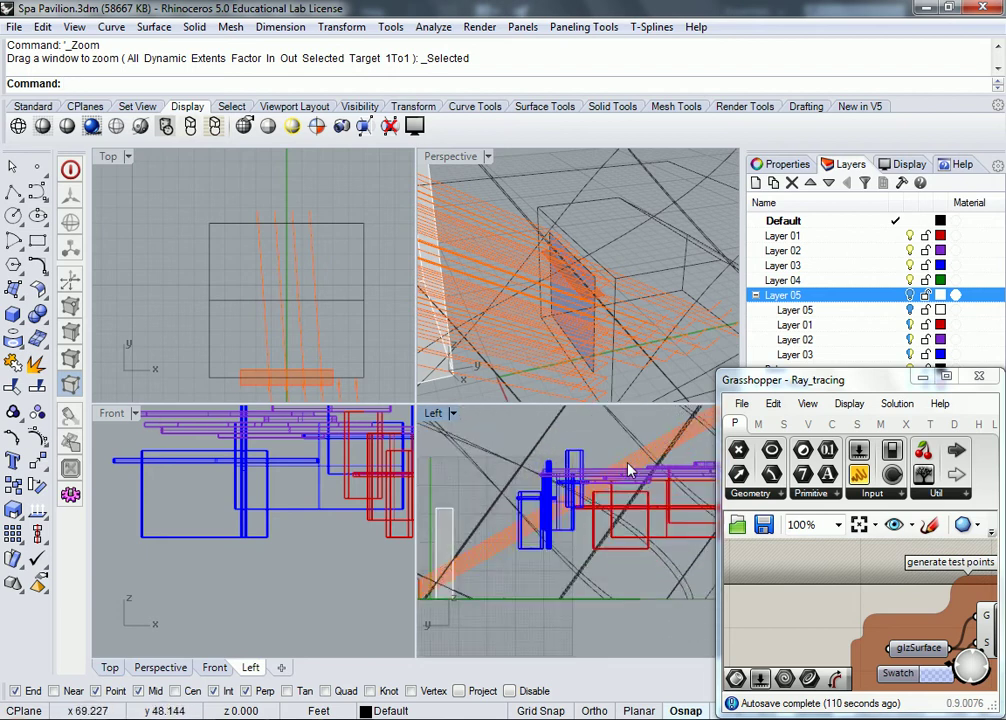
scroll(630, 468, "up", 10)
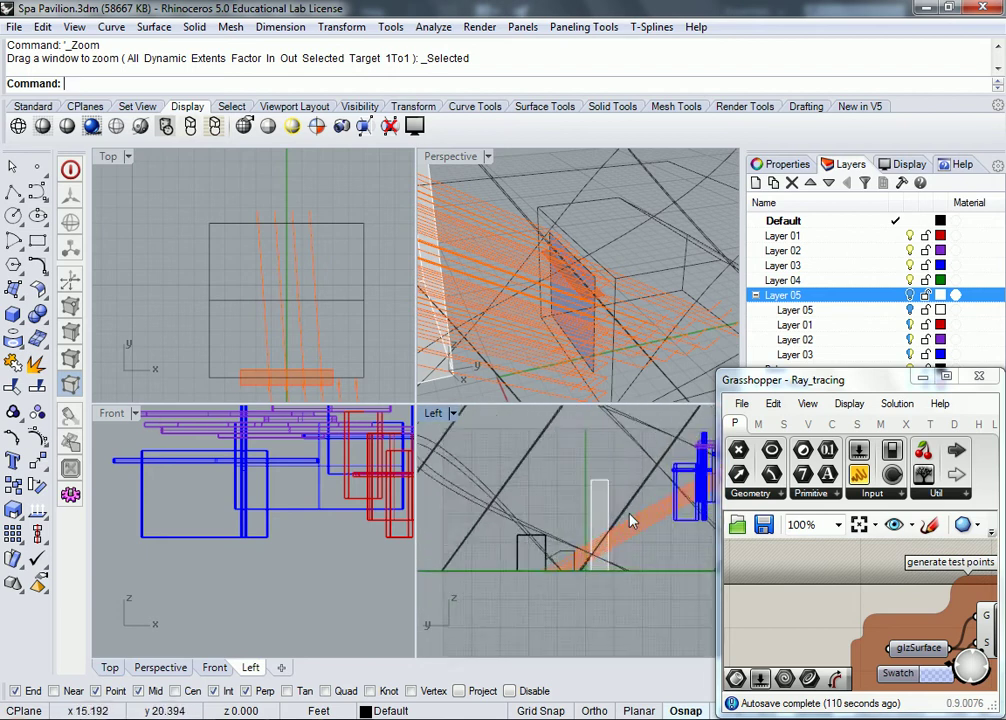
scroll(612, 502, "up", 3)
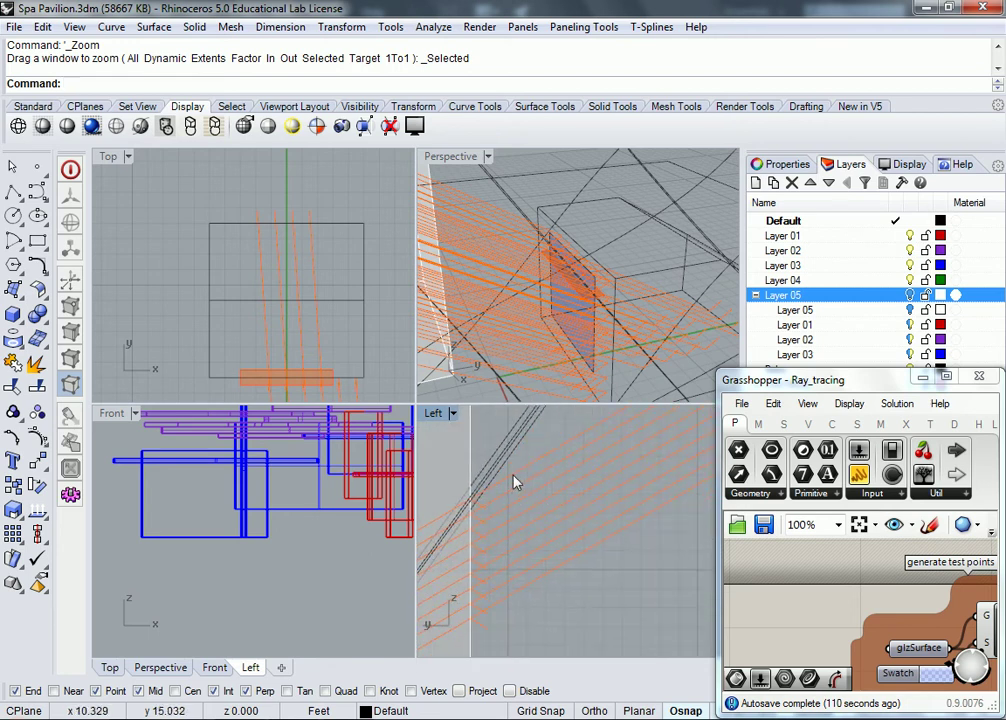
scroll(480, 500, "up", 3)
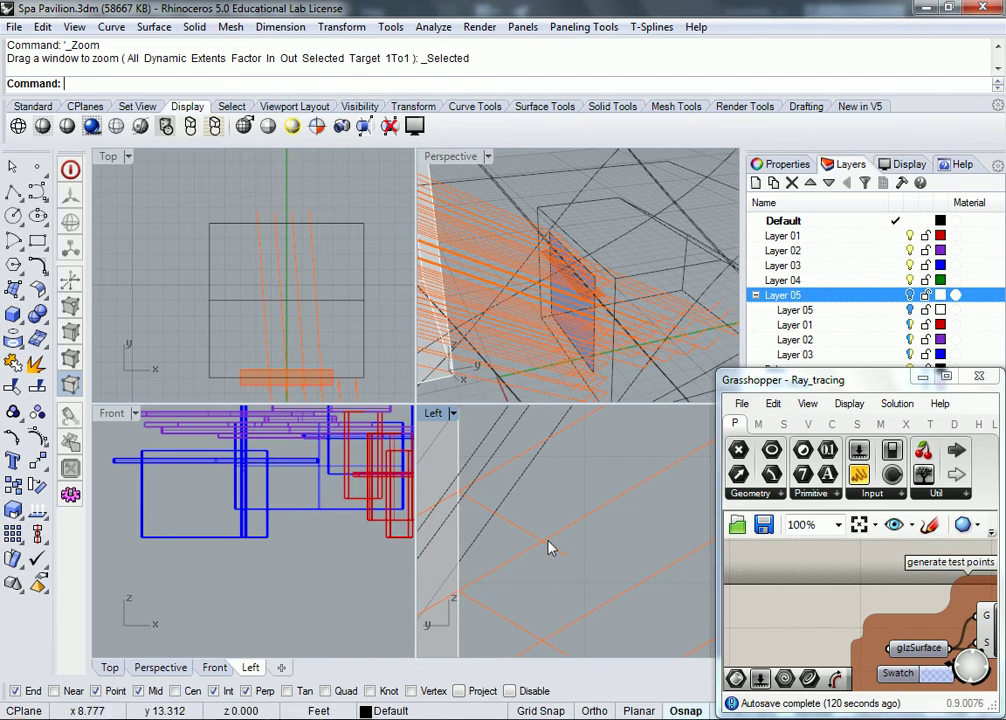
Examine in the Left view how the rays bounce at the glazed wall, the light shelf and the room floor
scroll(575, 553, "down", 5)
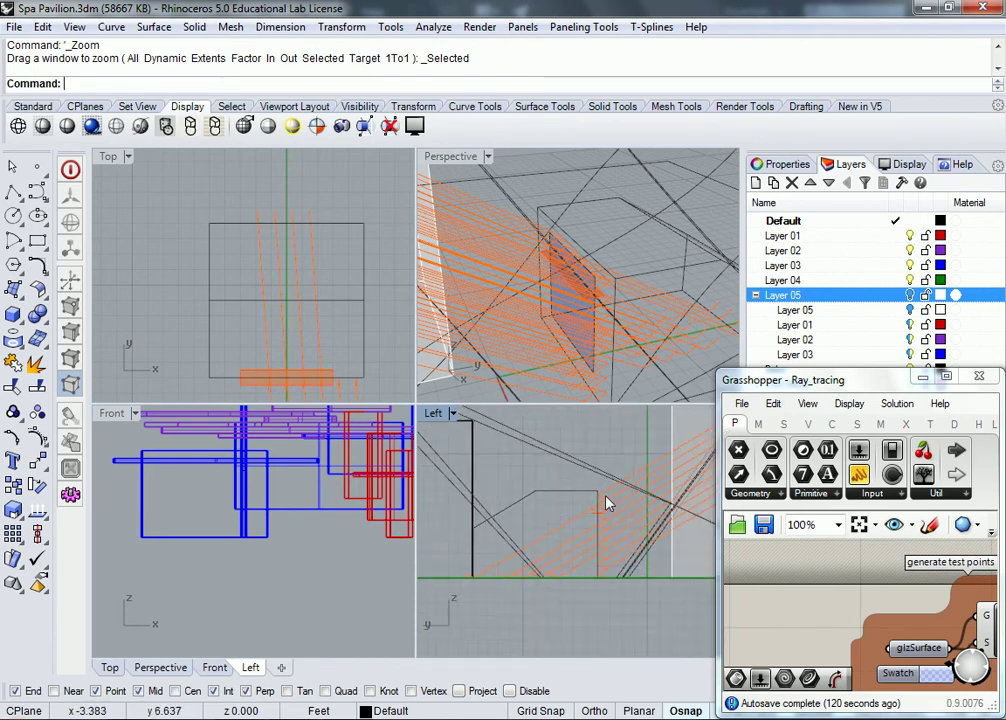
scroll(606, 503, "up", 5)
right_click_drag(537, 482, 538, 467)
scroll(540, 555, "down", 4)
scroll(586, 505, "up", 3)
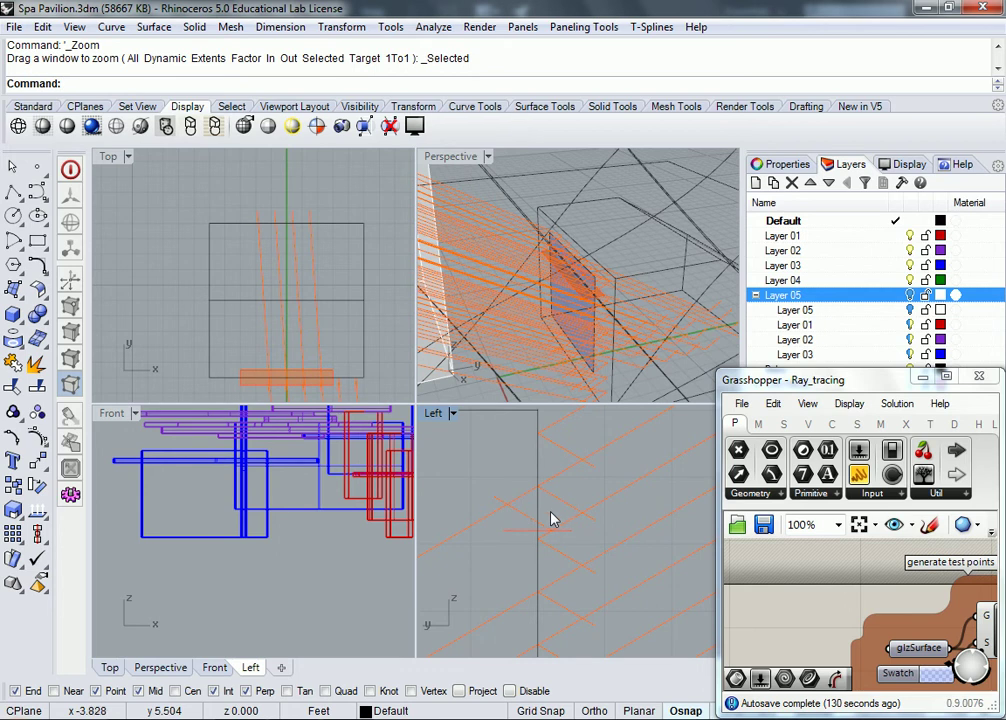
scroll(485, 505, "down", 5)
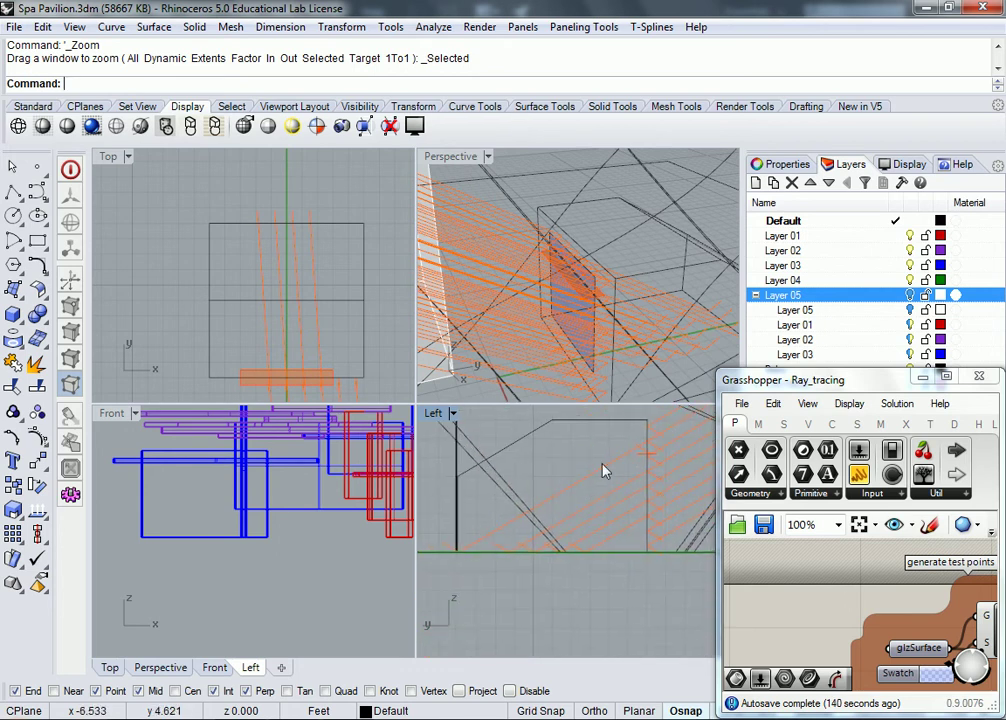
scroll(515, 557, "up", 4)
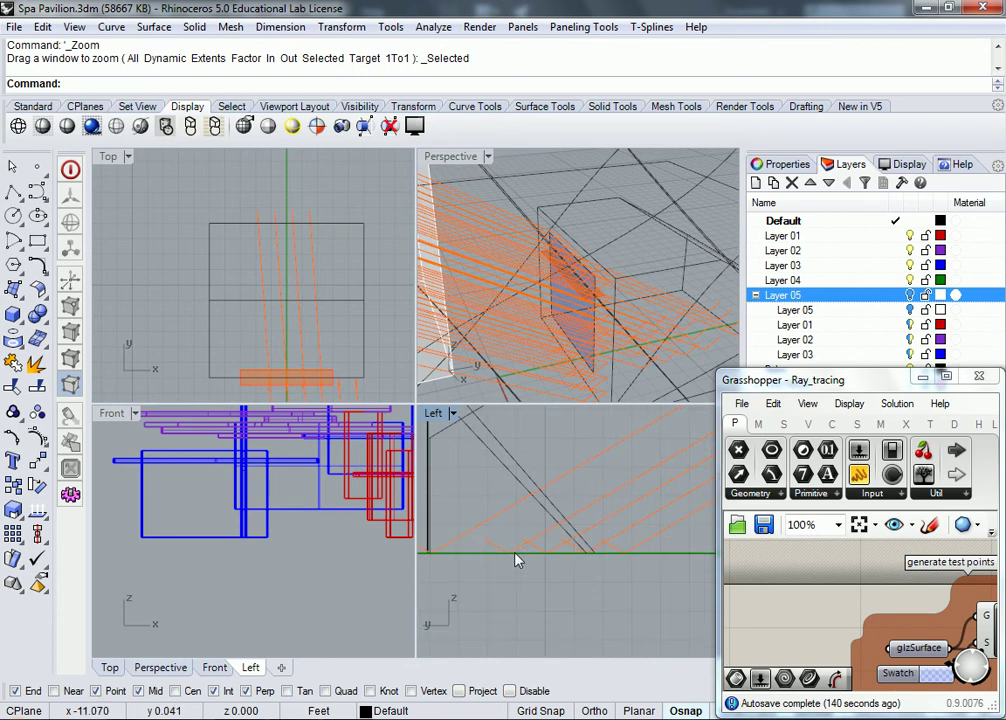
Orbit the Perspective view around the glazing and set its display mode to Shaded
right_click_drag(650, 270, 636, 271)
right_click_drag(590, 235, 605, 270)
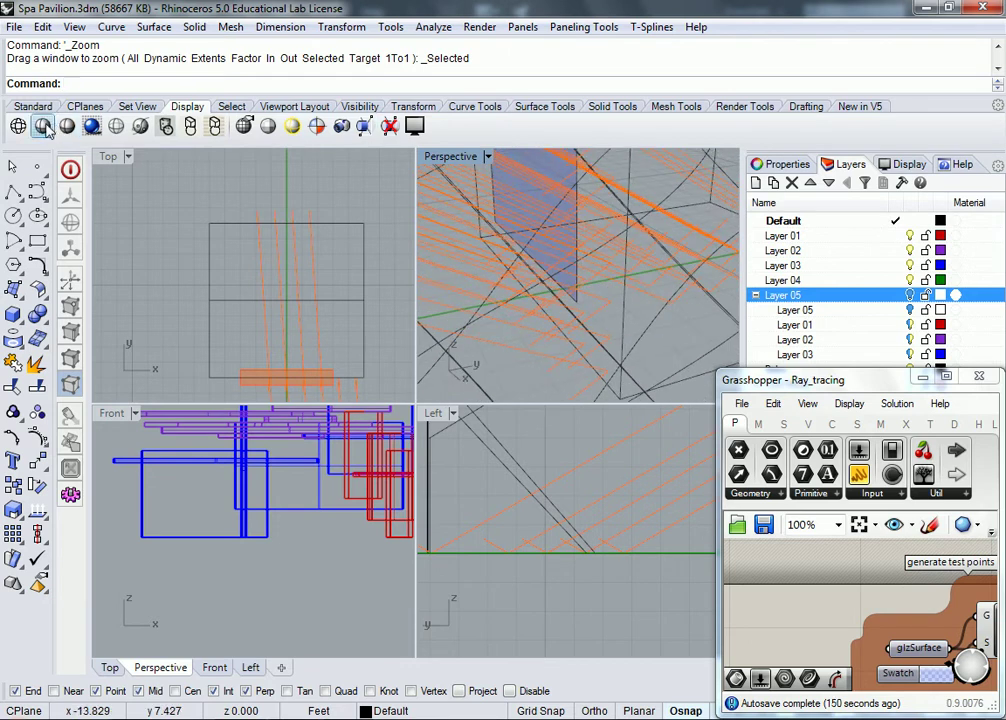
left_click(43, 127)
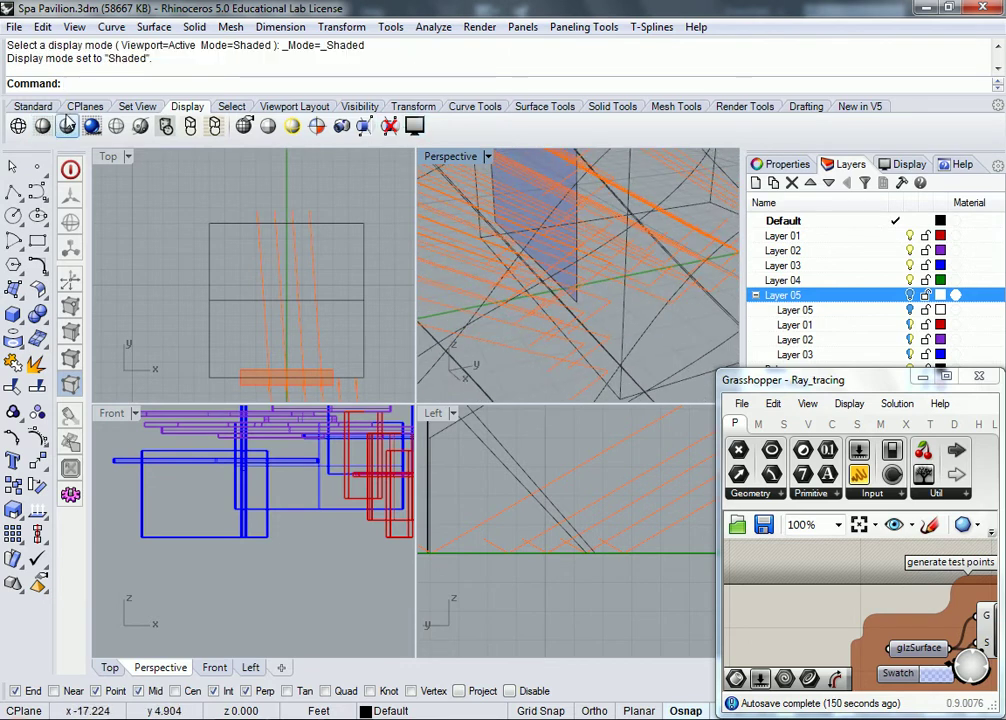
Enlarge the Grasshopper window and turn on the preview of the room parameter
scroll(862, 615, "down", 4)
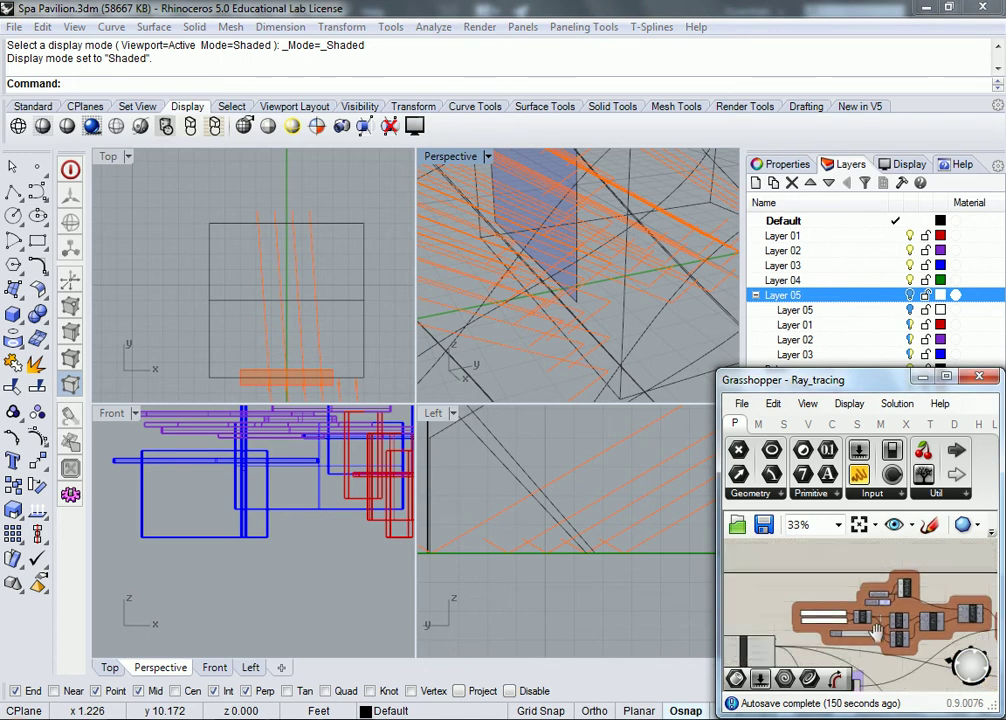
left_click_drag(716, 368, 498, 221)
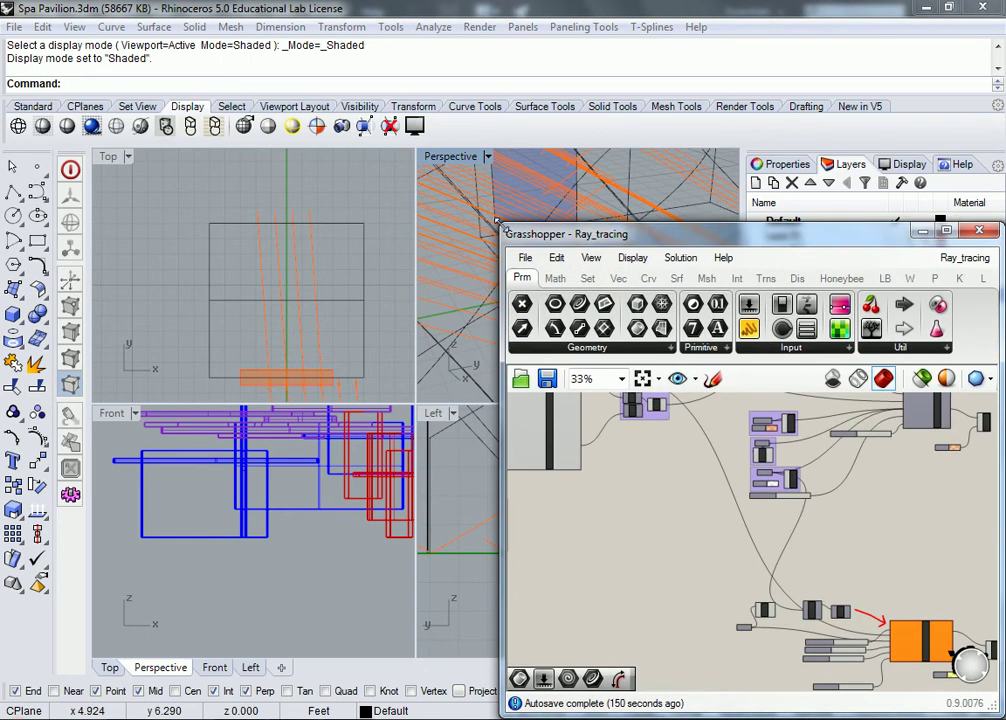
scroll(768, 470, "up", 4)
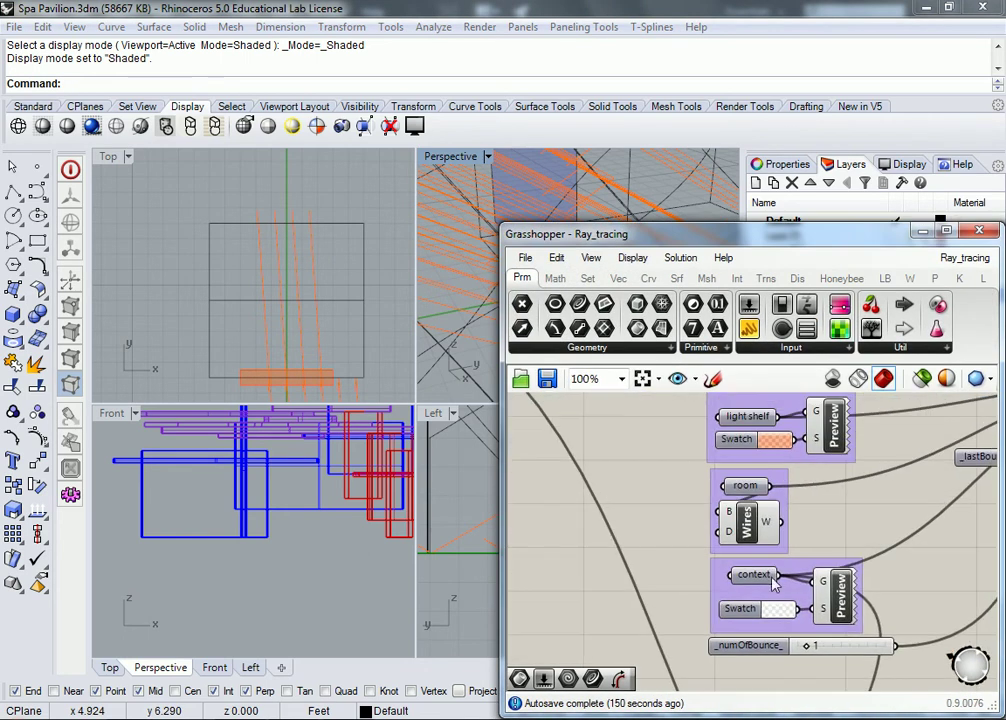
right_click(748, 487)
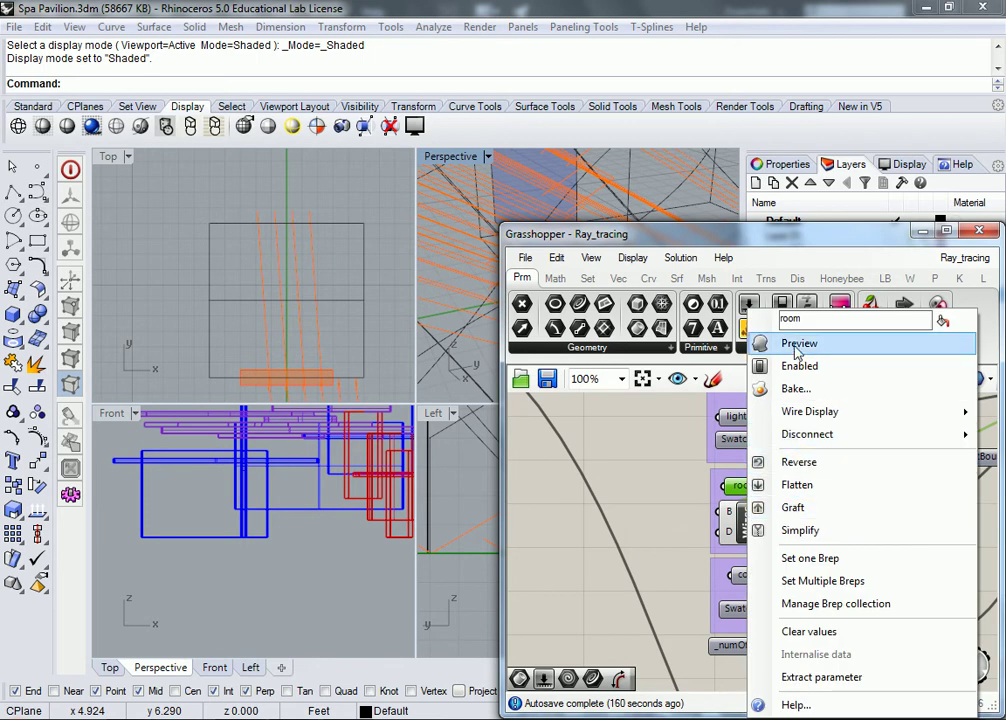
left_click(790, 341)
left_click(453, 273)
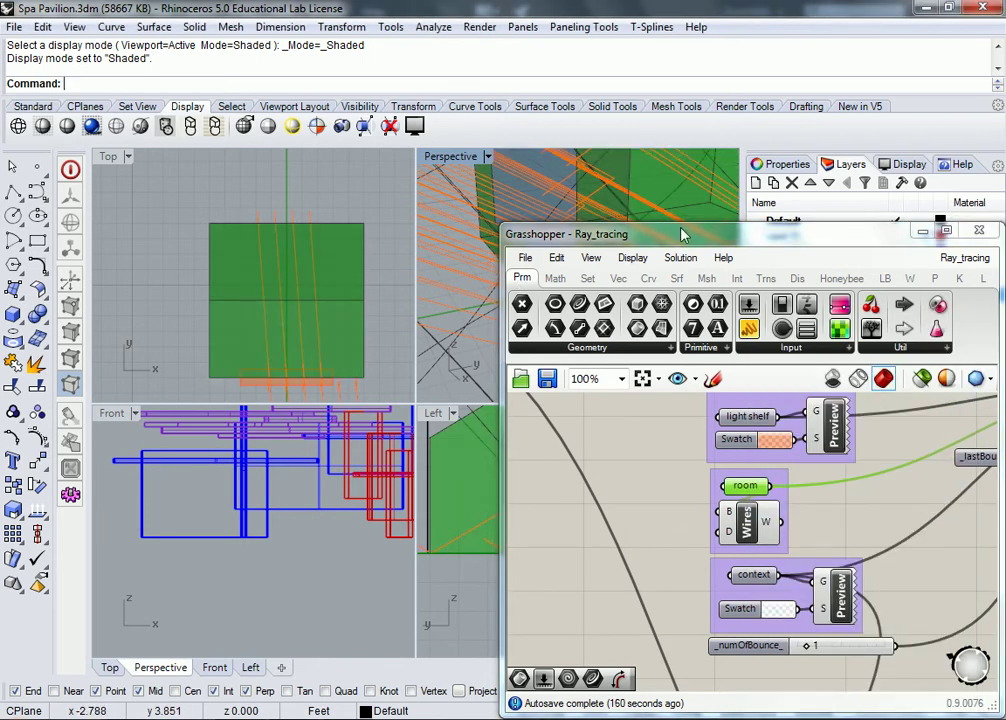
Minimize the Grasshopper window and inspect the rays against the previewed room and context block in the Top and Perspective views
left_click(922, 231)
scroll(690, 362, "down", 5)
right_click_drag(676, 341, 608, 302)
right_click_drag(328, 161, 277, 214)
scroll(279, 215, "down", 3)
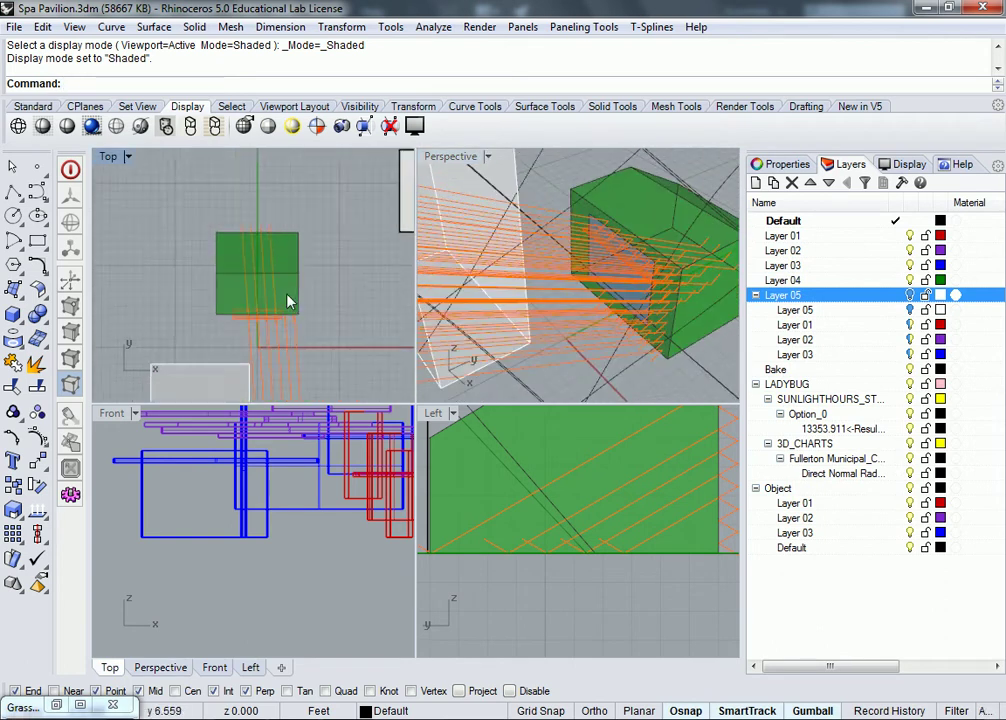
scroll(283, 230, "up", 5)
scroll(290, 240, "down", 6)
right_click_drag(346, 318, 321, 317)
right_click_drag(534, 284, 690, 375)
right_click_drag(251, 273, 262, 318)
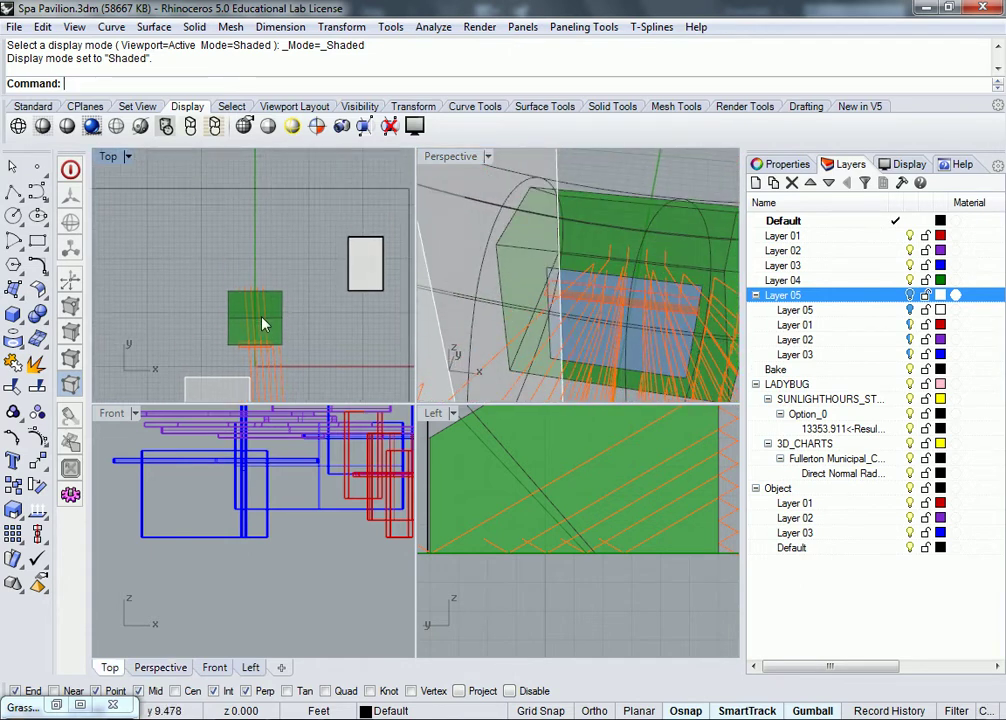
scroll(263, 320, "up", 10)
right_click_drag(288, 364, 329, 347)
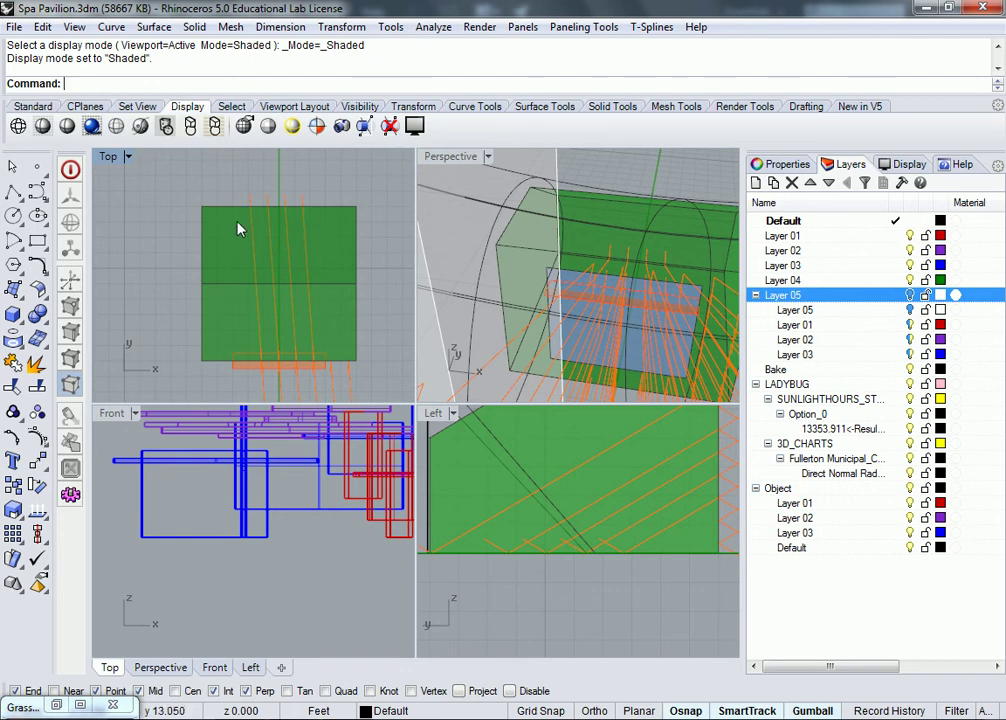
scroll(265, 300, "down", 4)
right_click_drag(582, 309, 562, 288)
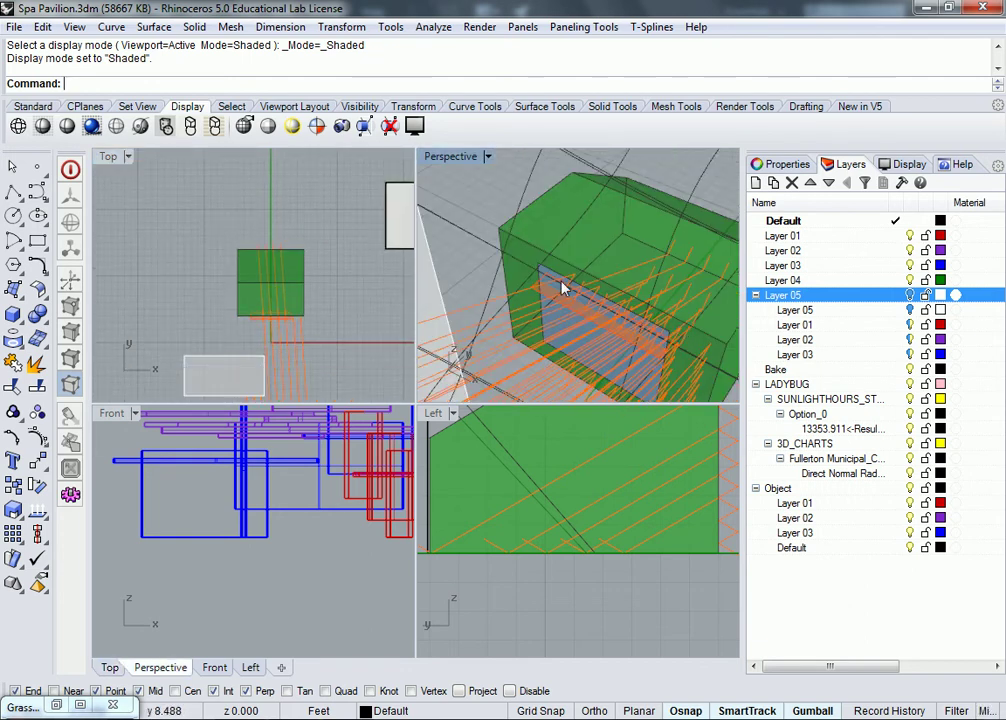
Maximize the Perspective viewport and examine the rays hitting the tall context block and entering the room
double_click(468, 160)
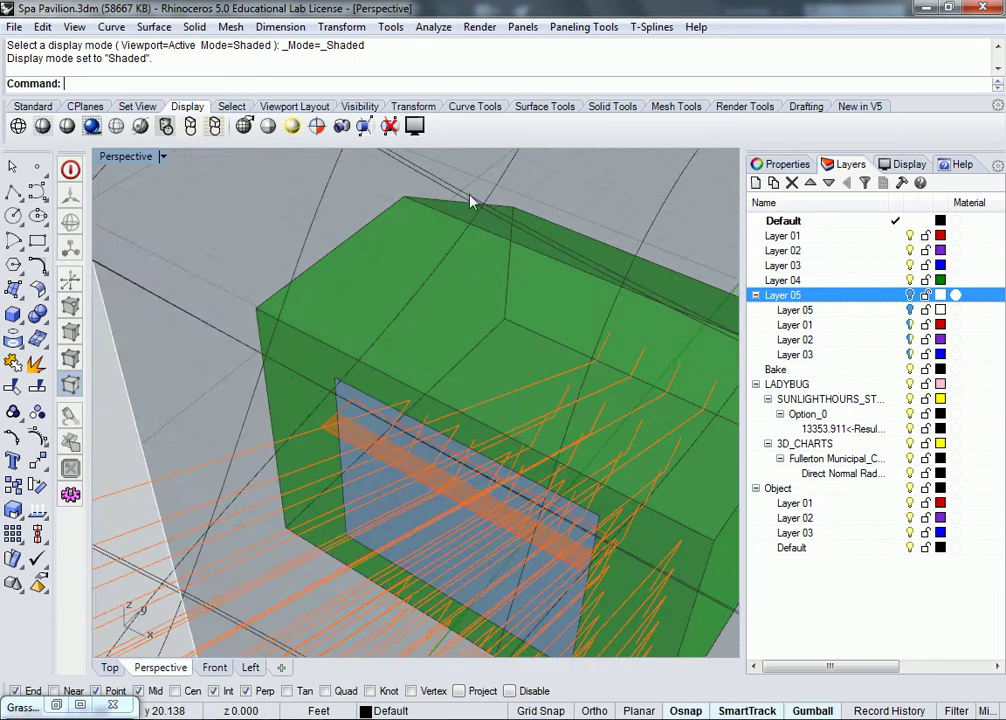
scroll(415, 247, "down", 5)
scroll(348, 325, "up", 5)
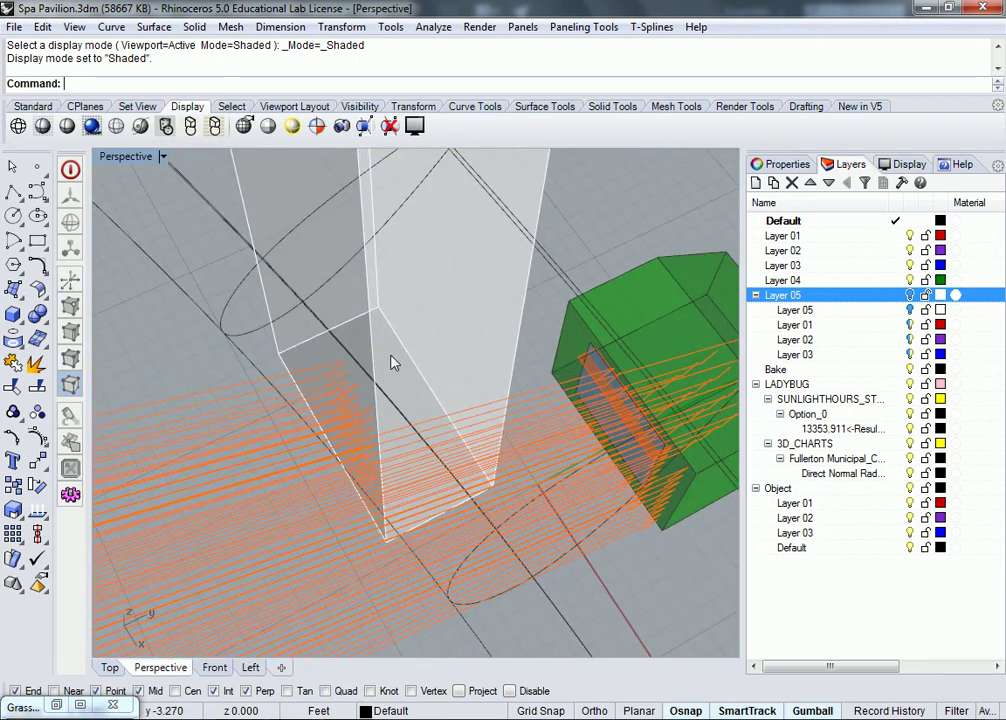
scroll(392, 363, "down", 2)
right_click_drag(497, 421, 563, 413)
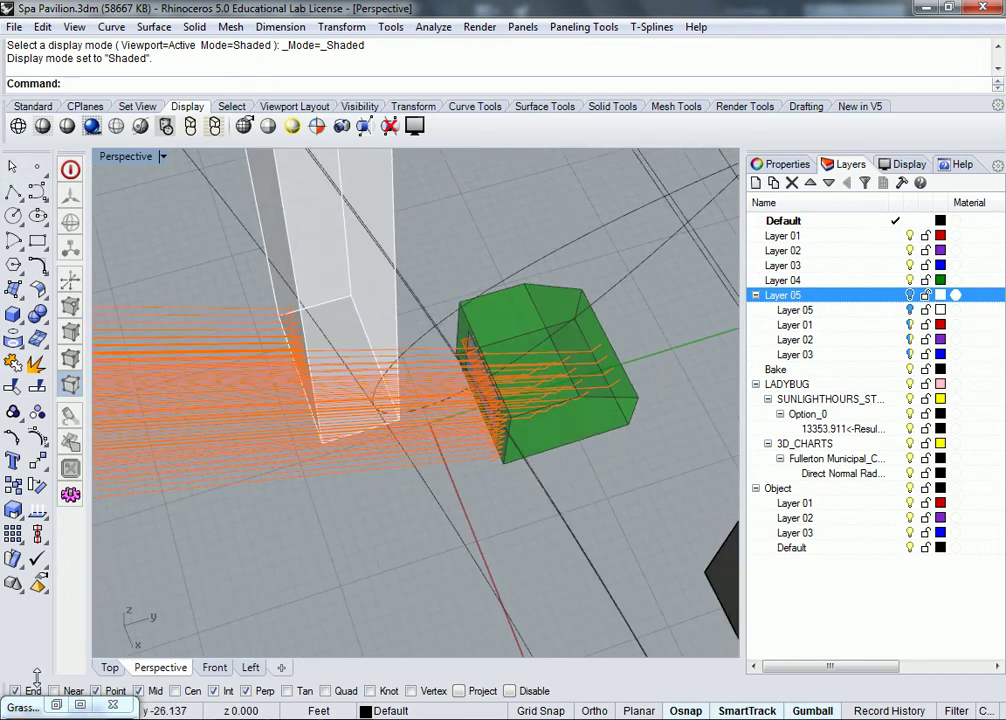
Restore the Grasshopper window and select the context parameter above the _numOfBounce_ slider
left_click(22, 707)
scroll(880, 520, "down", 3)
scroll(898, 523, "down", 3)
scroll(740, 497, "up", 6)
right_click_drag(740, 497, 657, 484)
left_click(605, 465)
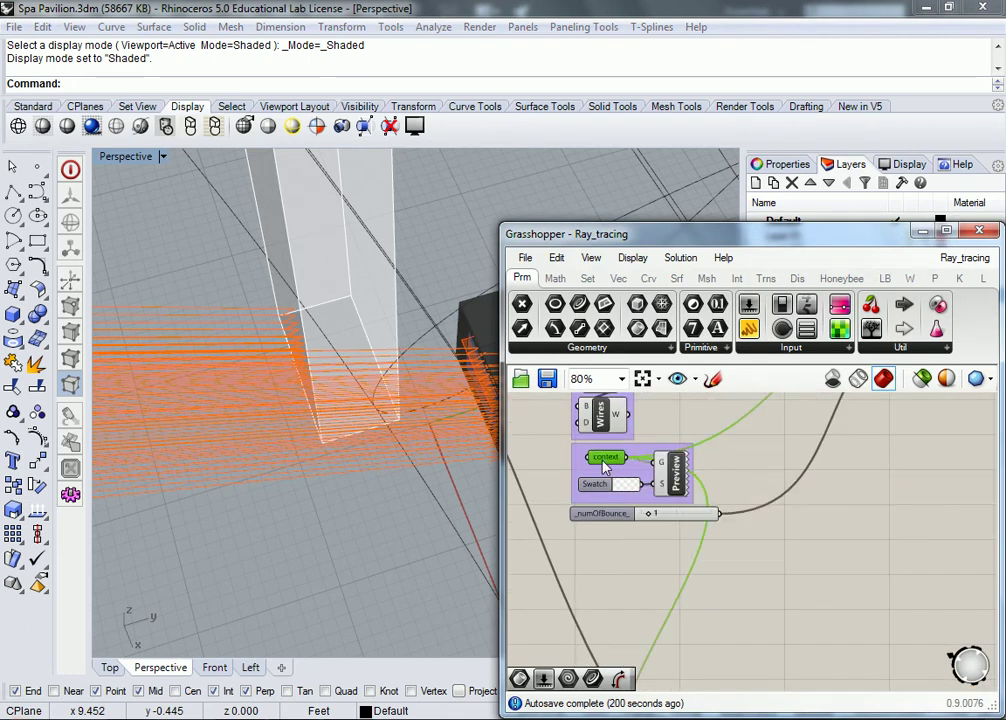
Connect the S output of the Flip component to the _sourceSrfs input of bounceFromSurface
left_click(692, 470)
scroll(690, 470, "down", 4)
right_click_drag(730, 617, 710, 514)
scroll(714, 504, "up", 5)
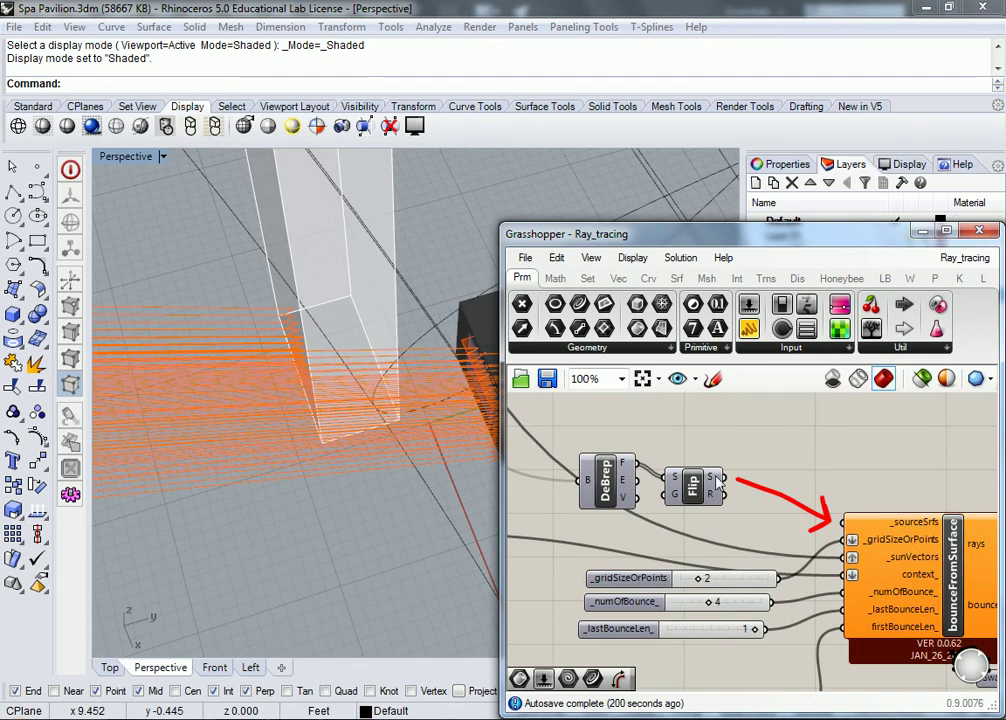
left_click_drag(830, 518, 840, 521)
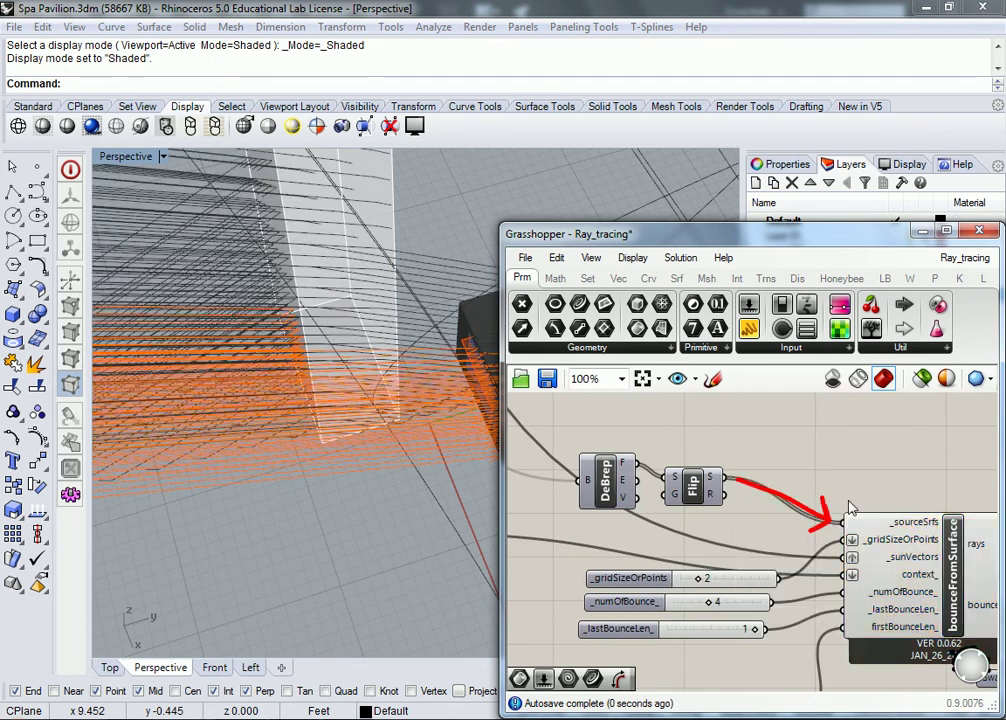
Examine the rays produced by bounceFromSurface around the tall context block and at the room's glazed opening in the Perspective viewport
right_click_drag(308, 505, 235, 470)
scroll(636, 455, "down", 2)
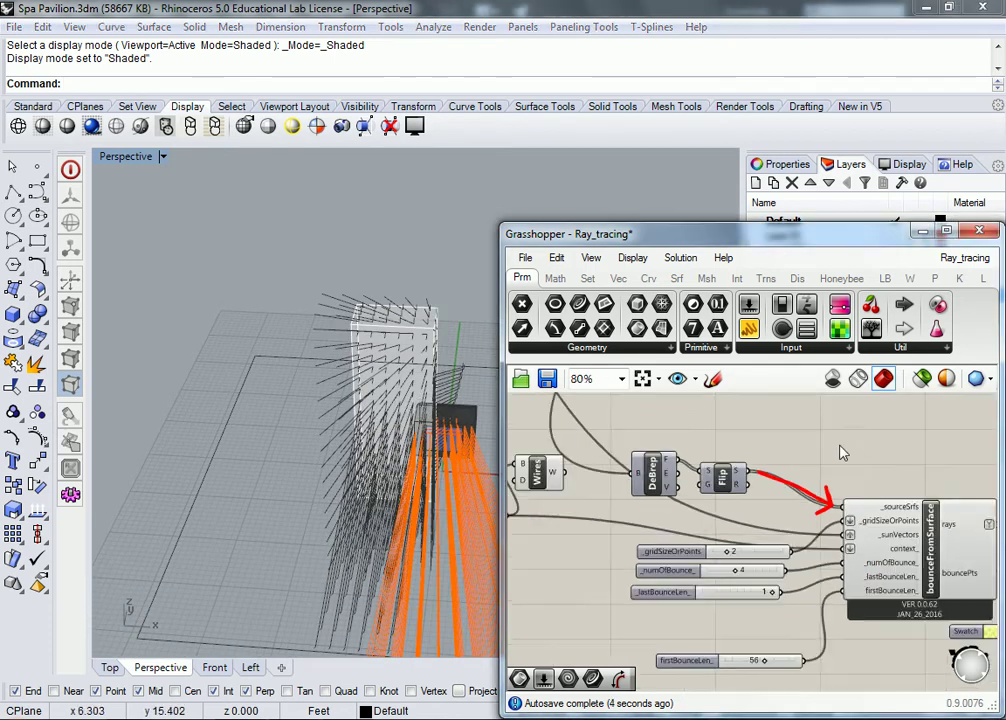
scroll(820, 555, "up", 3)
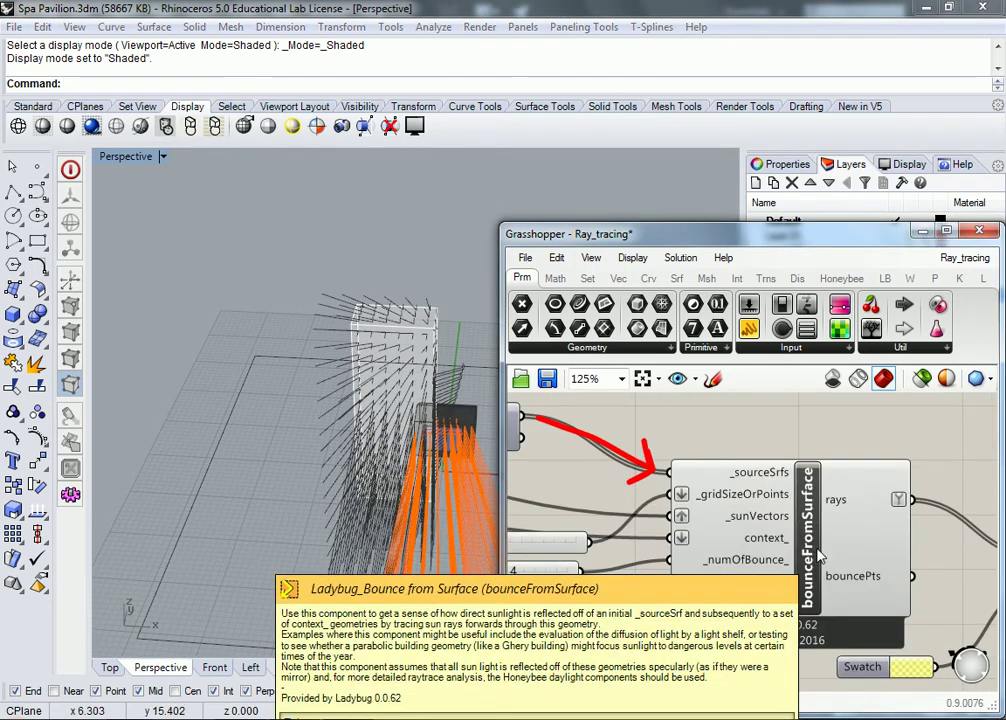
right_click_drag(384, 219, 448, 435)
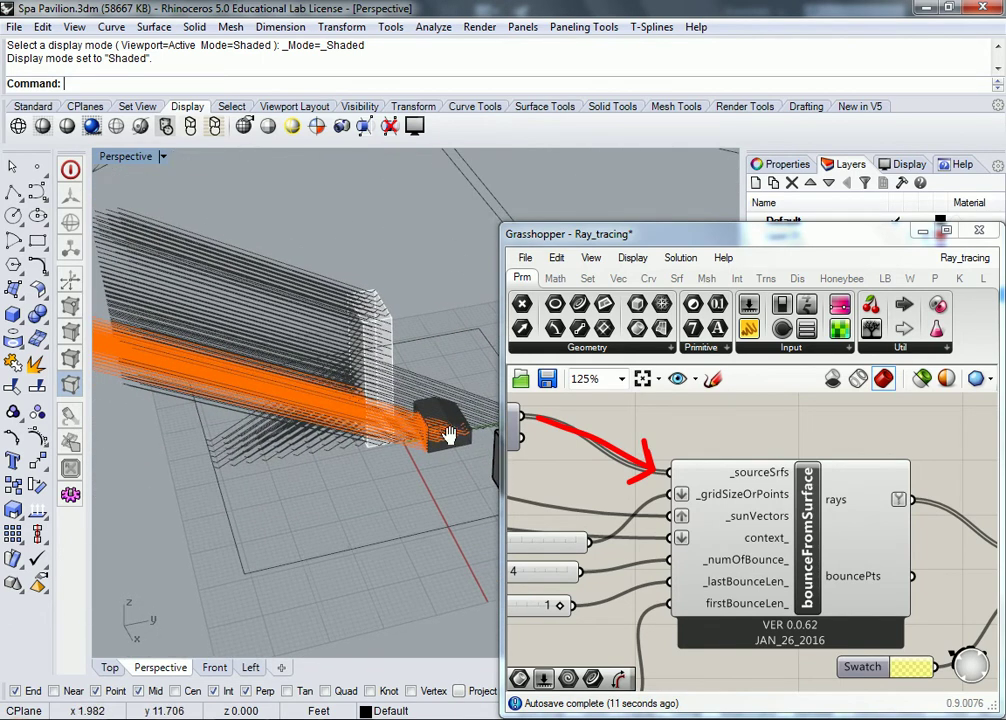
left_click(490, 462)
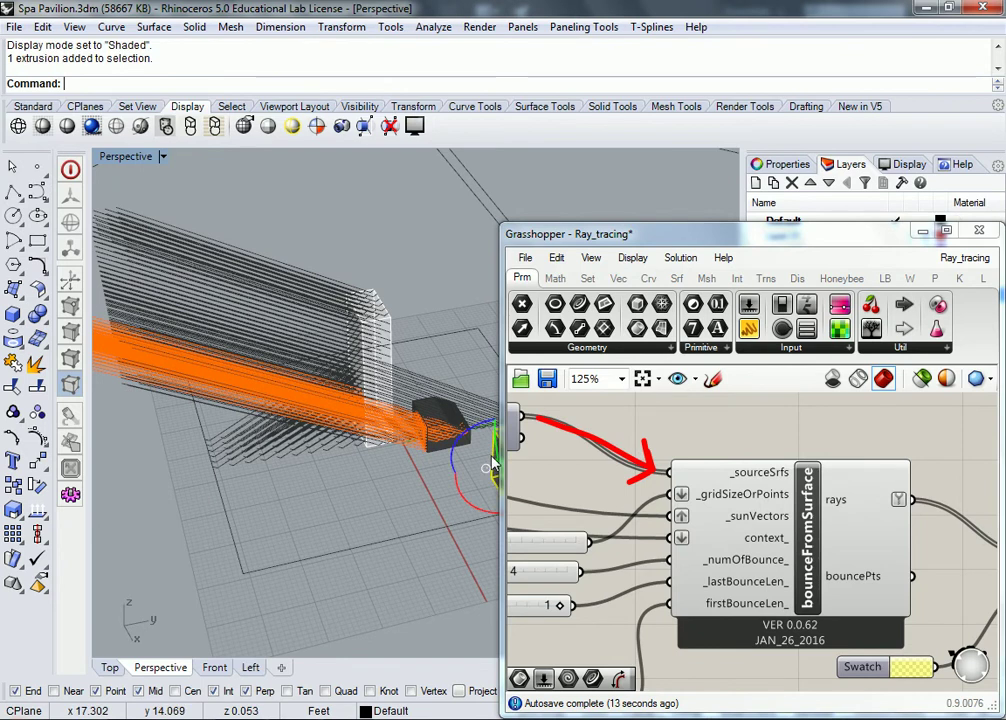
key("Return")
key("Escape")
right_click_drag(202, 348, 310, 237)
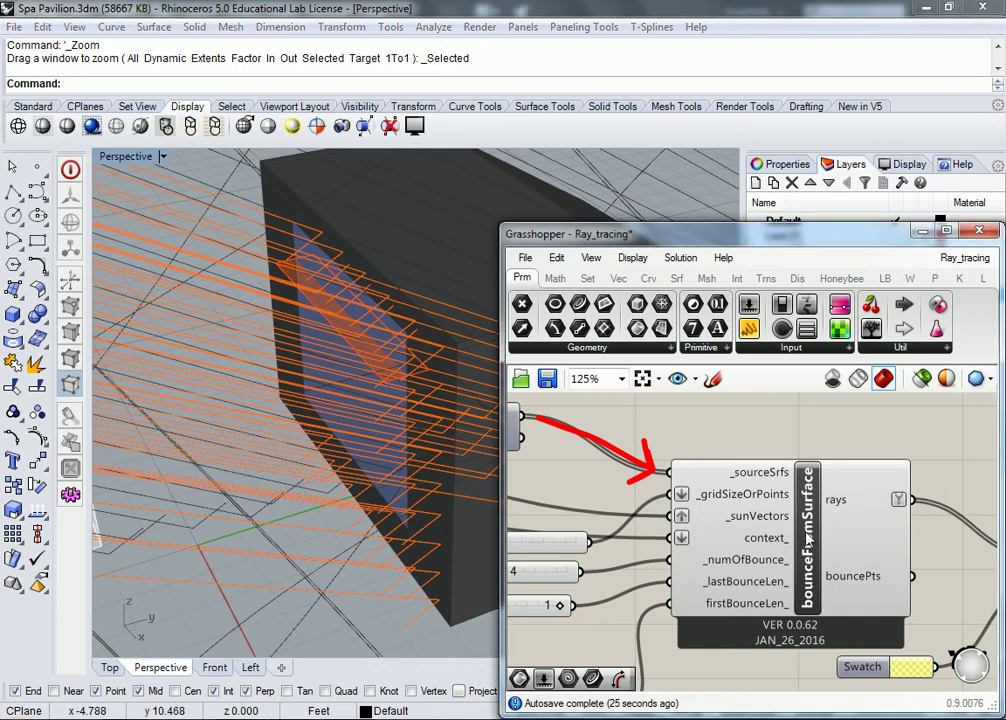
mouse_move(808, 540)
scroll(806, 534, "down", 5)
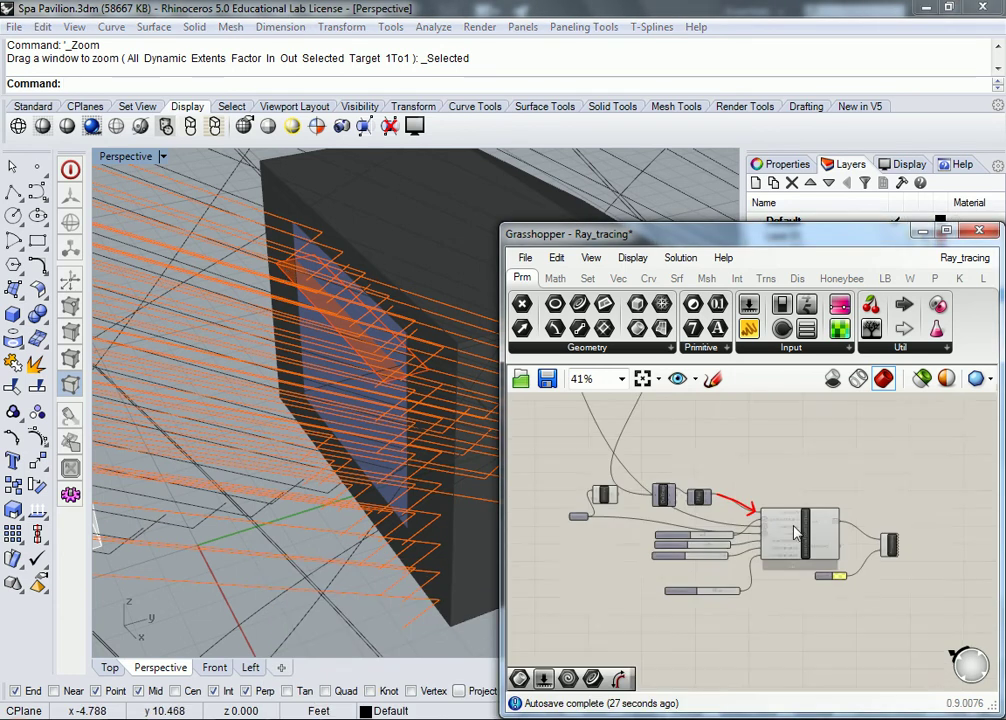
Inspect how the reflected rays spread from the tall context block and bounce off the ground outline
left_click(424, 256)
scroll(424, 256, "down", 8)
right_click_drag(410, 262, 285, 330, "shift")
right_click_drag(158, 487, 315, 305)
right_click_drag(366, 436, 535, 322)
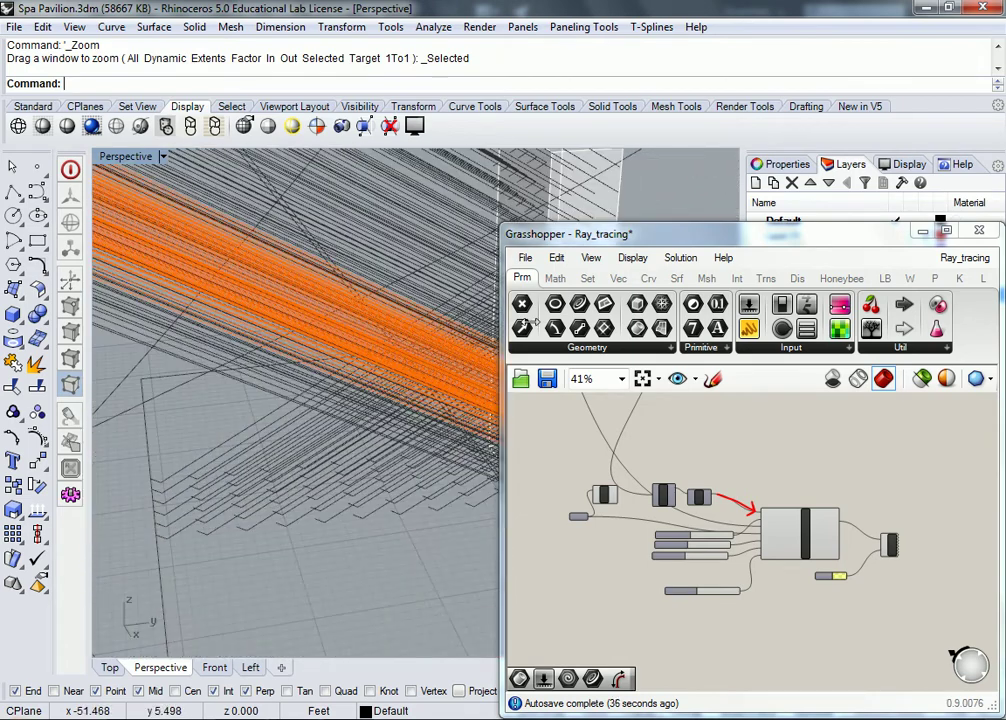
right_click_drag(195, 490, 214, 385)
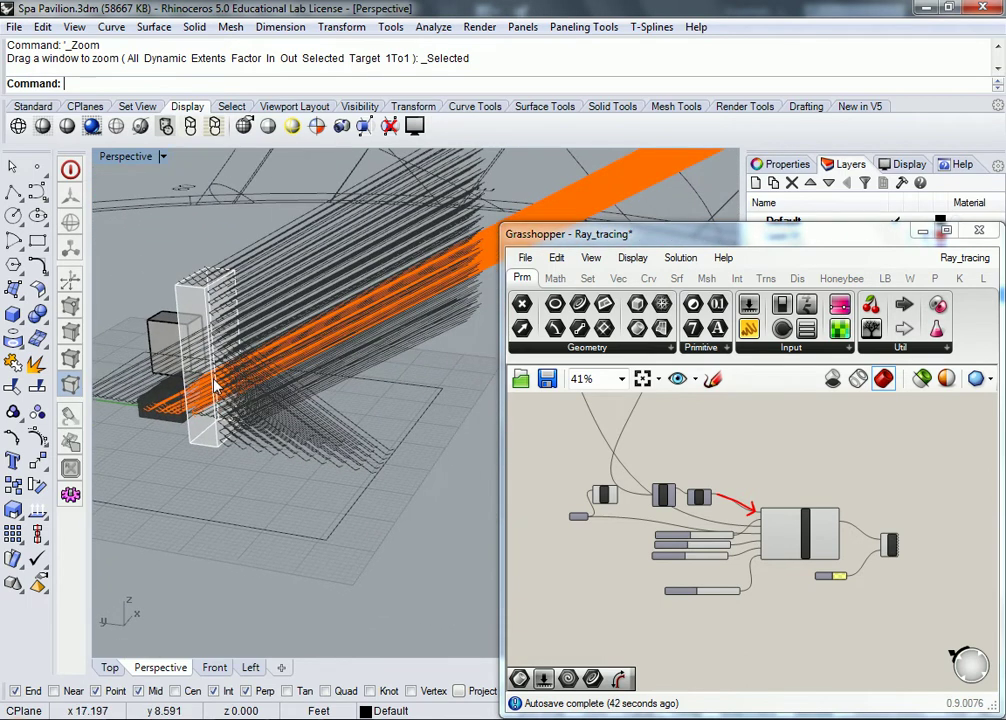
right_click_drag(346, 534, 321, 372)
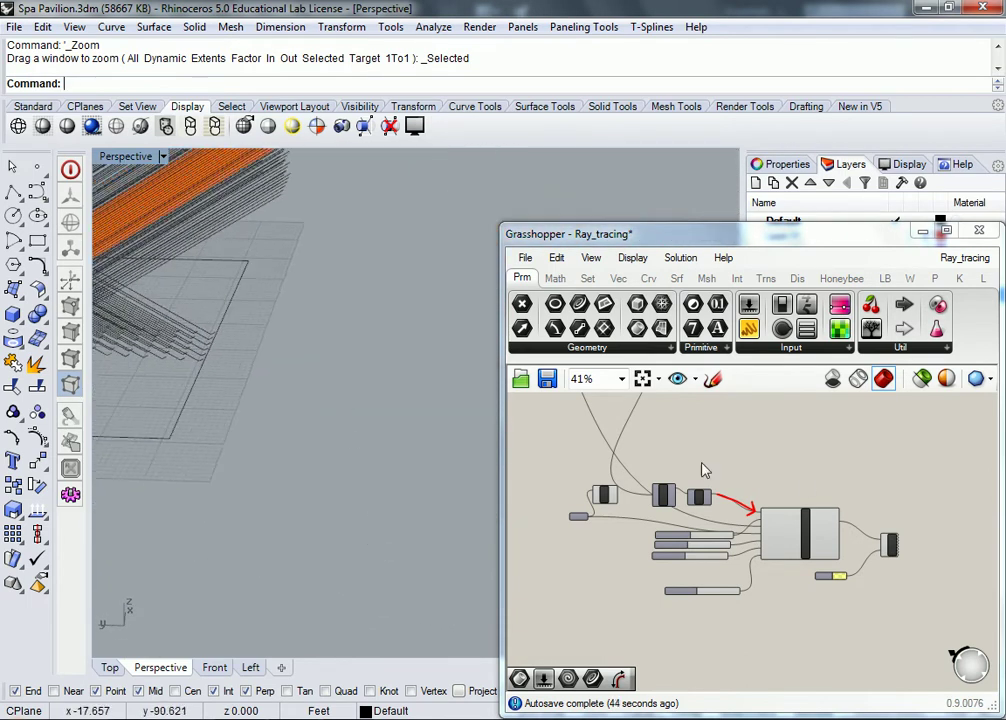
Find the ground parameter beside the Wires component in the lower part of the definition and turn on its preview
scroll(740, 449, "down", 5)
scroll(731, 440, "up", 5)
right_click_drag(598, 502, 884, 489)
scroll(609, 510, "up", 3)
scroll(637, 481, "down", 4)
right_click_drag(833, 541, 624, 520)
scroll(719, 524, "up", 6)
right_click_drag(874, 541, 815, 532)
scroll(717, 520, "down", 5)
scroll(730, 512, "down", 4)
scroll(690, 550, "up", 7)
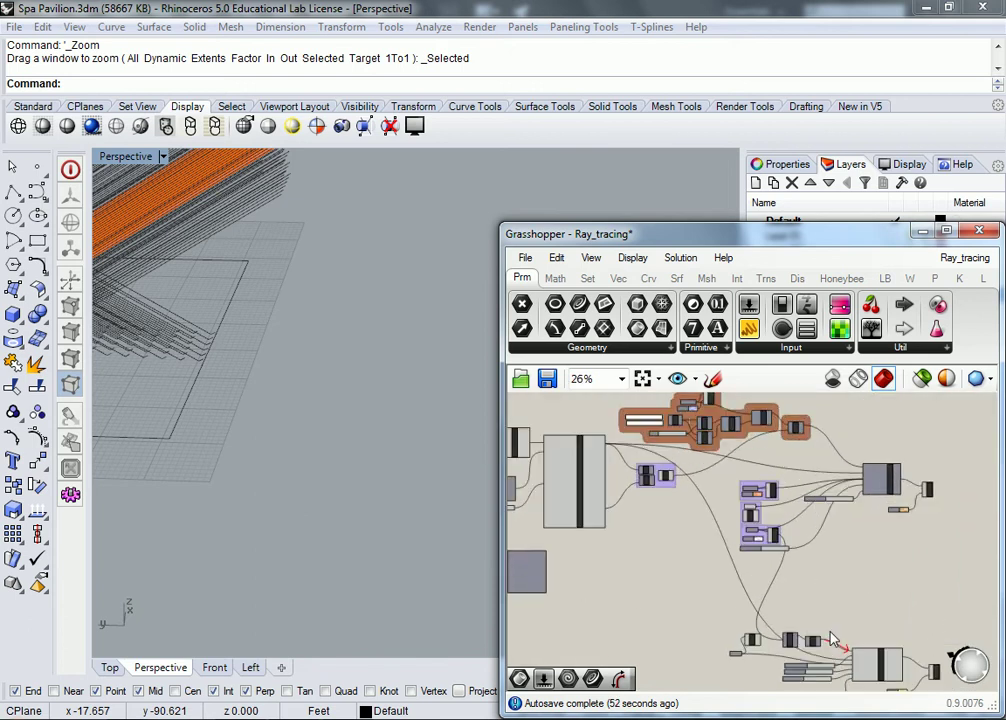
right_click(667, 571)
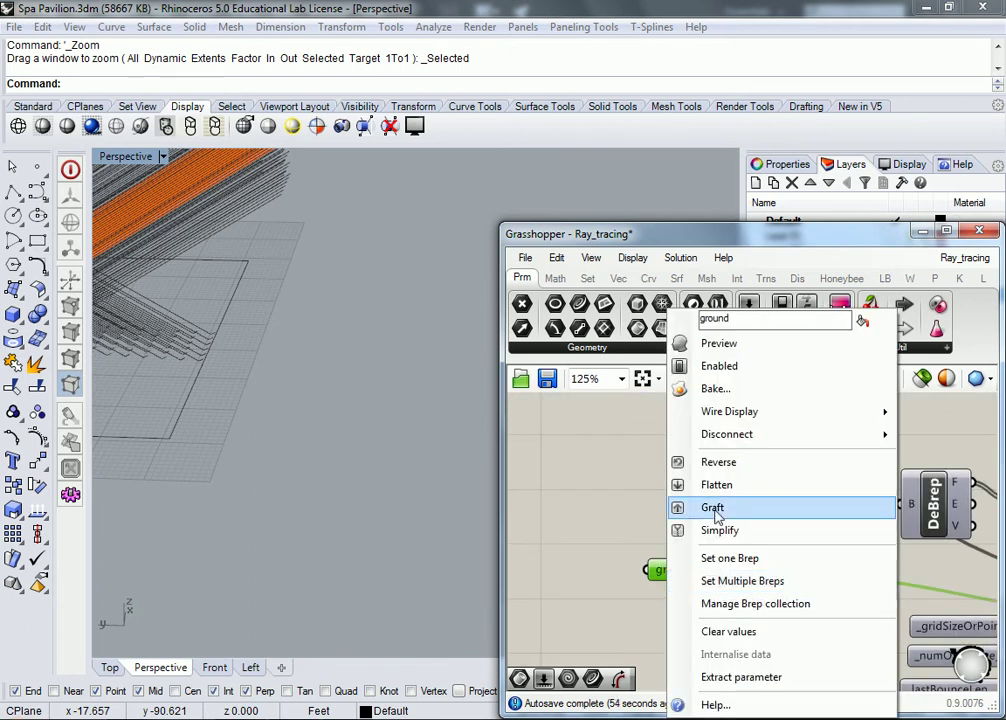
left_click(715, 345)
Inspect the bounced rays against the previewed ground surface, context block and room in the Perspective viewport
right_click_drag(291, 364, 370, 370, "shift")
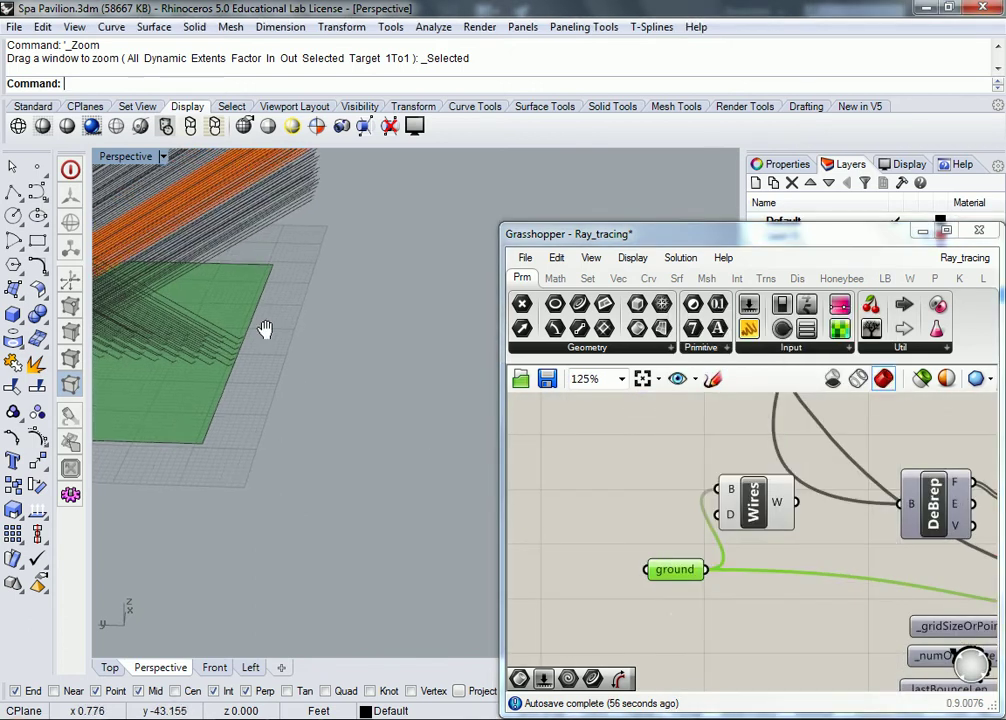
right_click_drag(265, 330, 335, 370, "shift")
scroll(335, 370, "down", 5)
right_click_drag(246, 332, 436, 434, "shift")
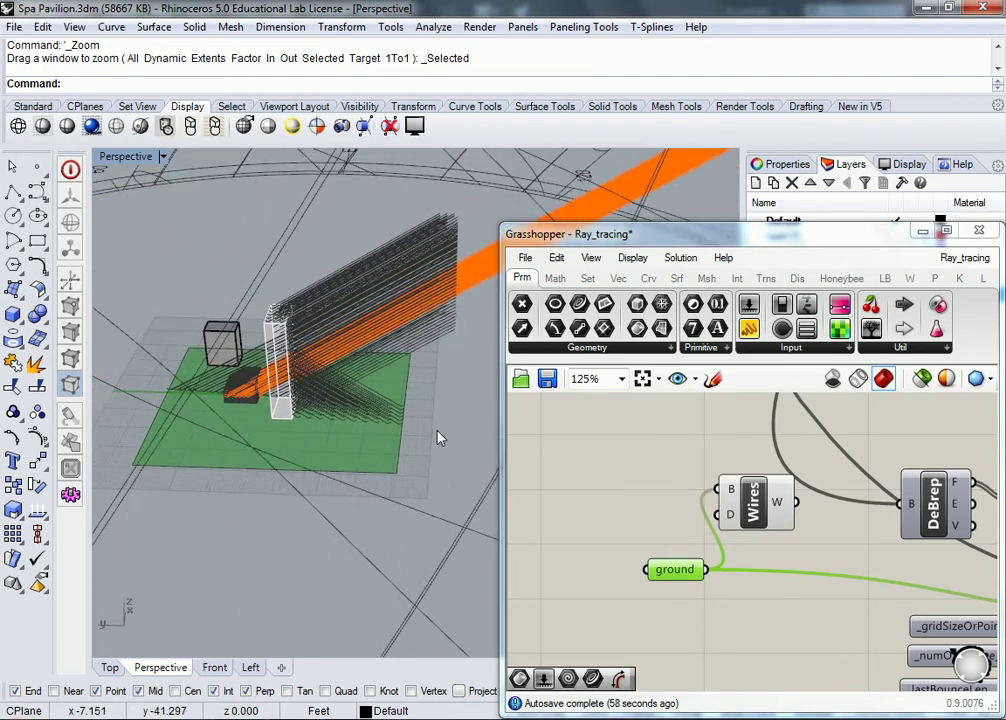
scroll(290, 334, "up", 7)
right_click_drag(252, 323, 258, 318)
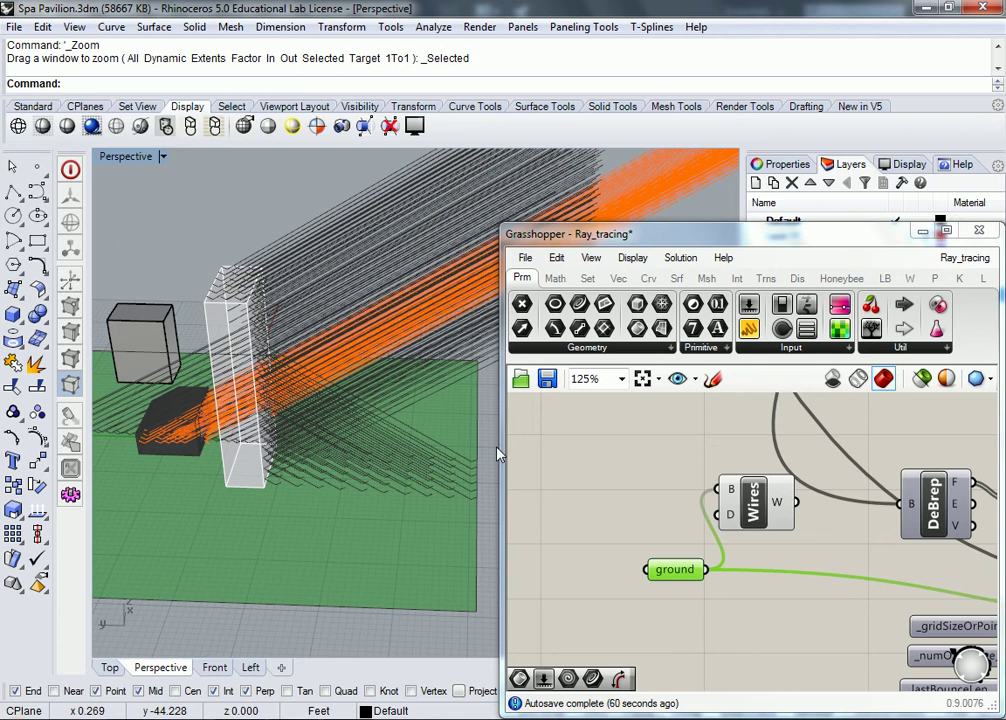
right_click_drag(438, 245, 281, 272)
Restore the four-viewport layout and examine the rays between the context block and the room in the Top view
scroll(438, 245, "down", 10)
double_click(107, 154)
scroll(219, 294, "up", 4)
scroll(262, 341, "up", 8)
scroll(270, 315, "down", 12)
scroll(263, 300, "down", 5)
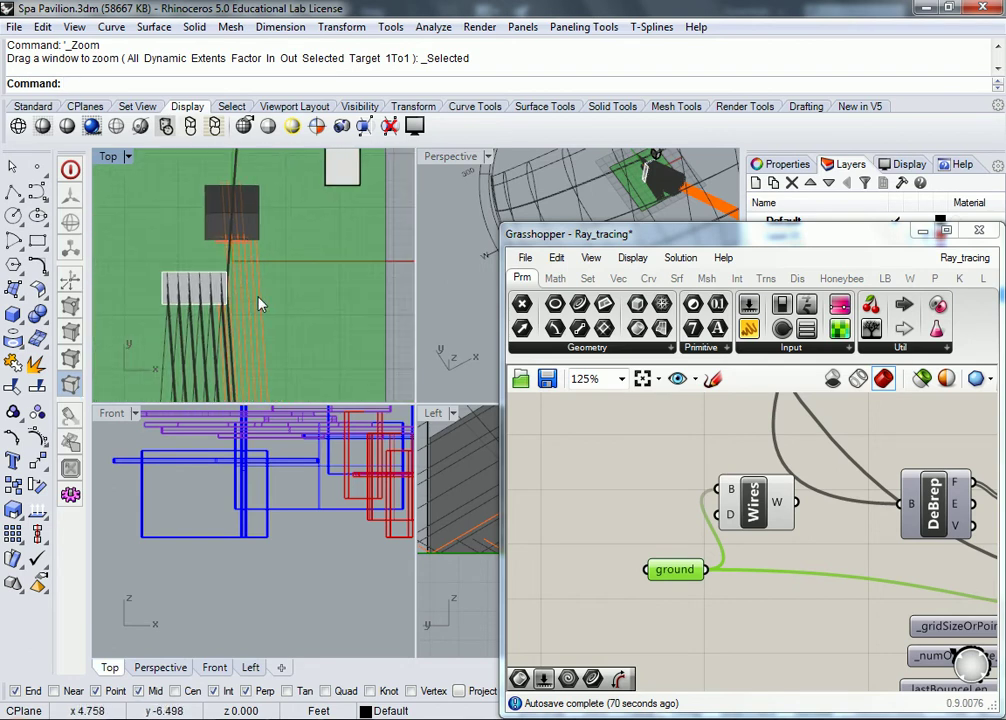
Maximize the Perspective viewport, frame the ground and ray geometry, and minimize the Grasshopper window
double_click(450, 157)
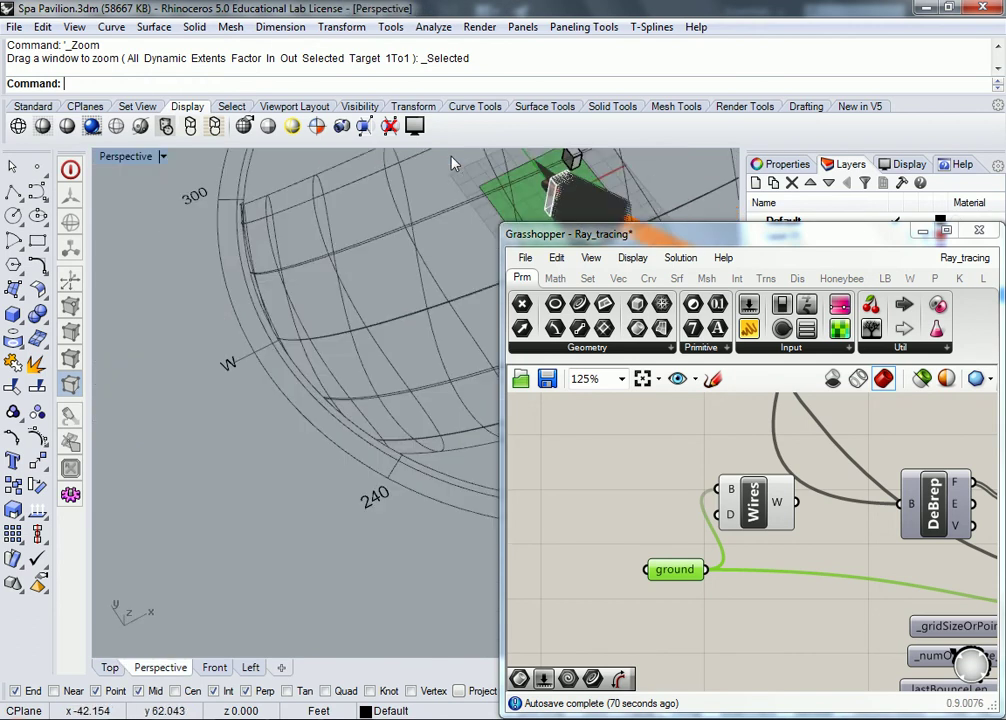
right_click_drag(627, 180, 279, 299, "shift")
mouse_move(322, 343)
right_mouse_down()
mouse_move(352, 389)
mouse_move(274, 328)
mouse_move(340, 350)
right_mouse_up()
scroll(468, 369, "up", 12)
scroll(463, 374, "up", 2)
right_click_drag(458, 366, 366, 430, "shift")
scroll(380, 315, "down", 3)
right_click_drag(366, 430, 398, 370, "shift")
left_click(924, 232)
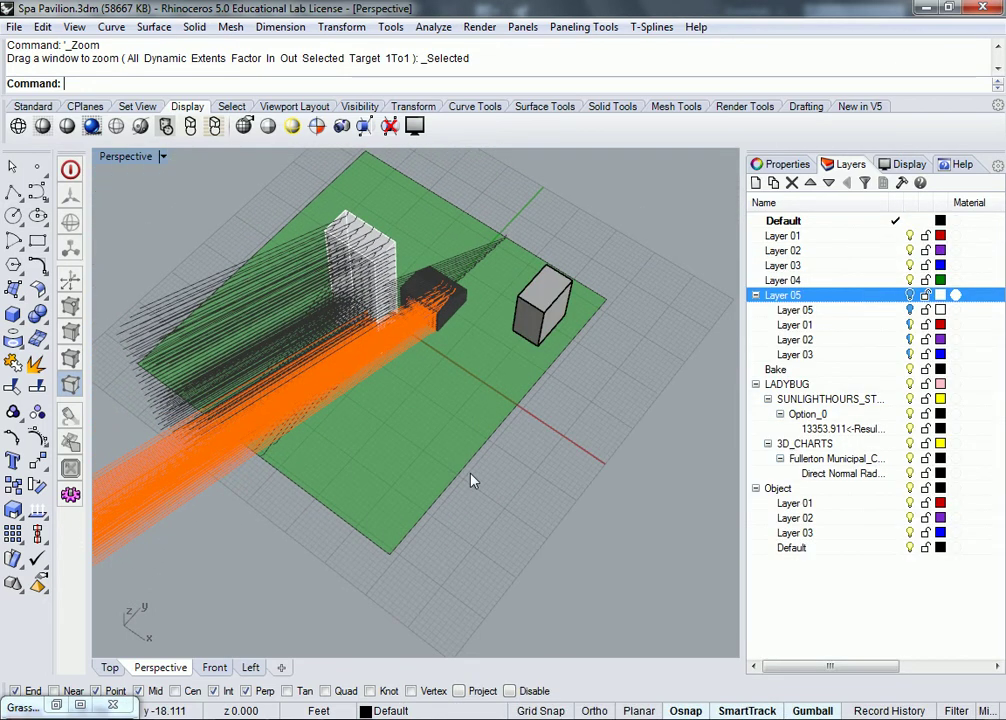
Switch to Chrome and go back from the Ray_tracing page to Hydra's list of LBExampleFiles
key("alt+Tab")
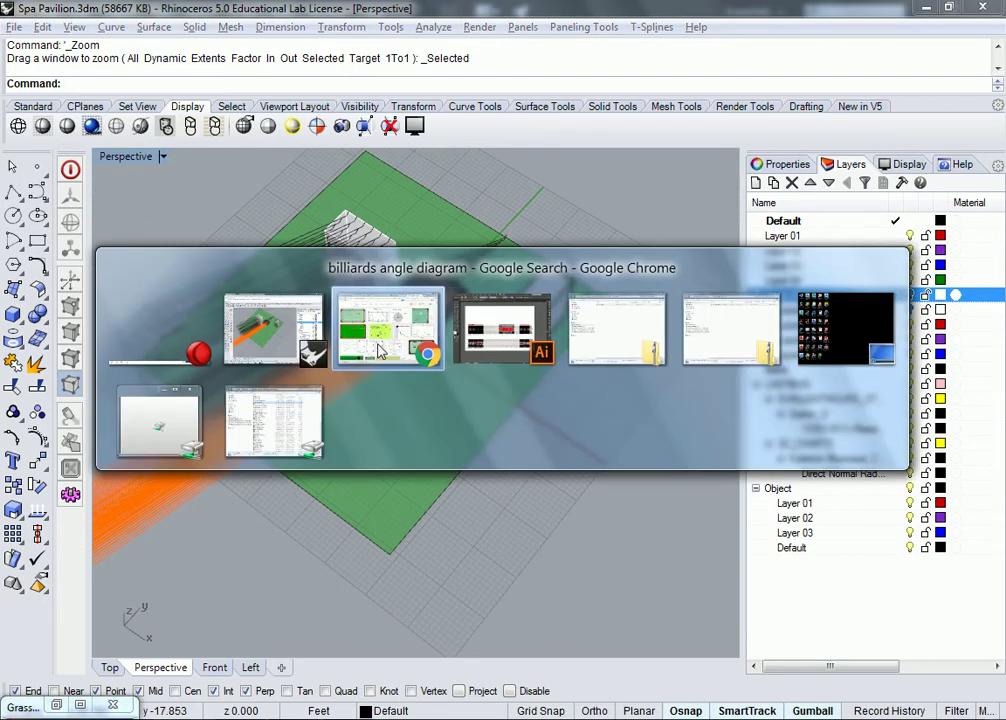
left_click(387, 328)
left_click(557, 30)
left_click(440, 28)
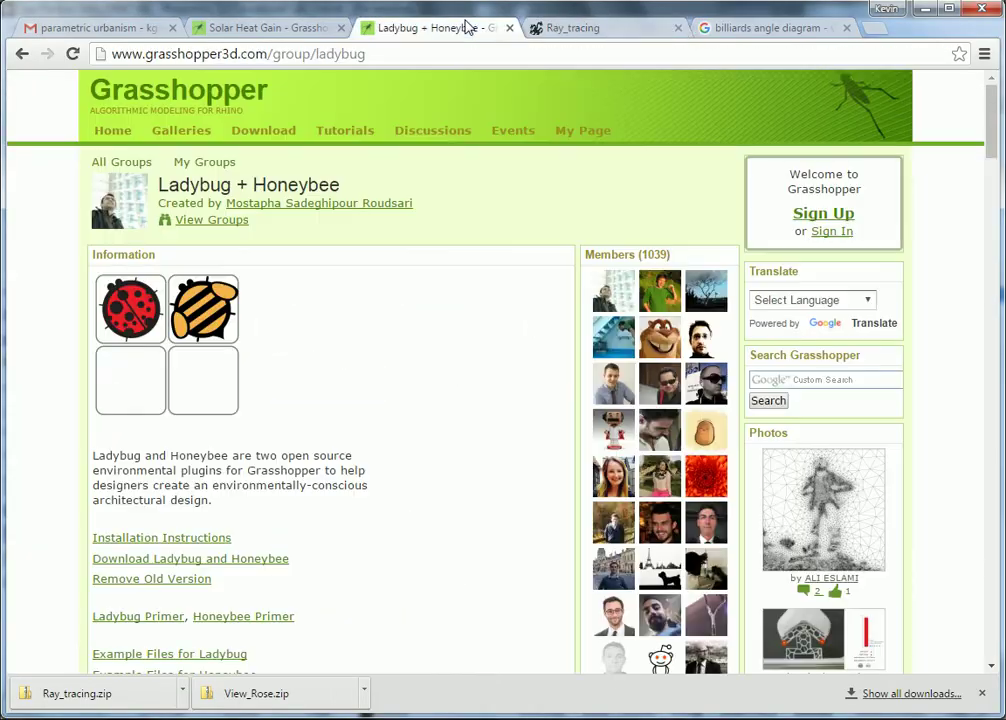
left_click(716, 22)
left_click(595, 30)
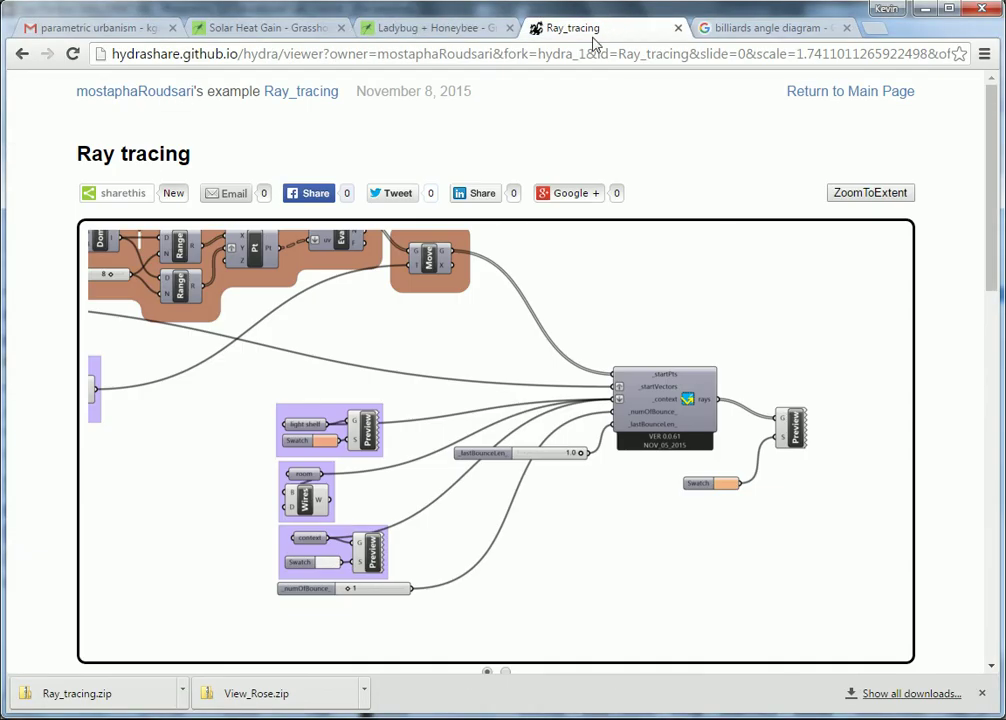
left_click(22, 54)
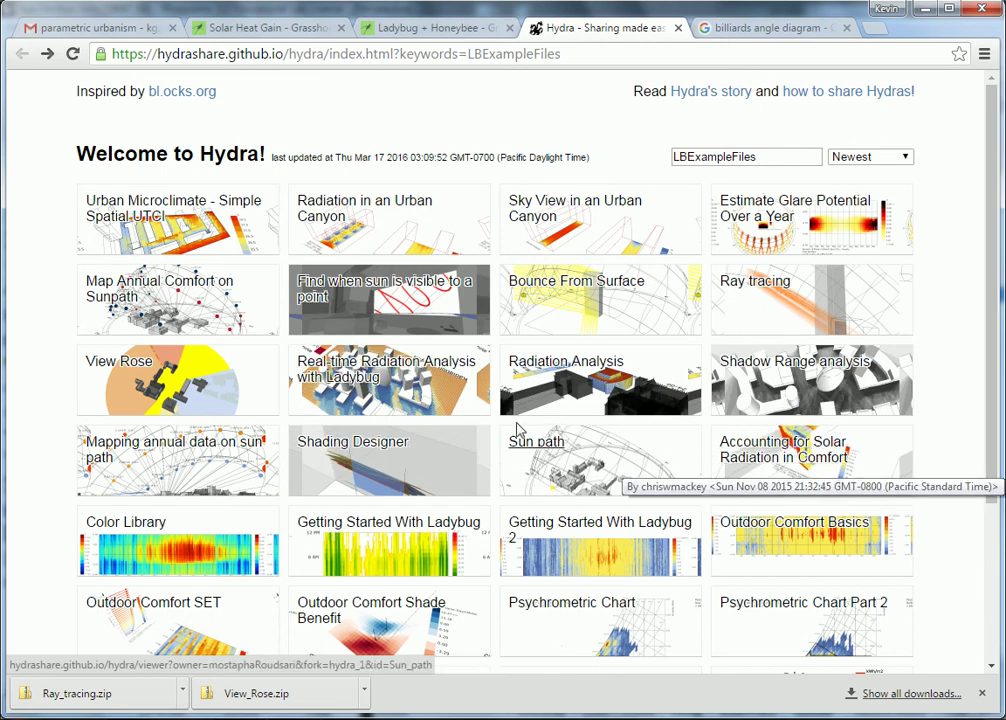
Open the Real-time Radiation Analysis with Ladybug example and look over its definition diagram
left_click(363, 370)
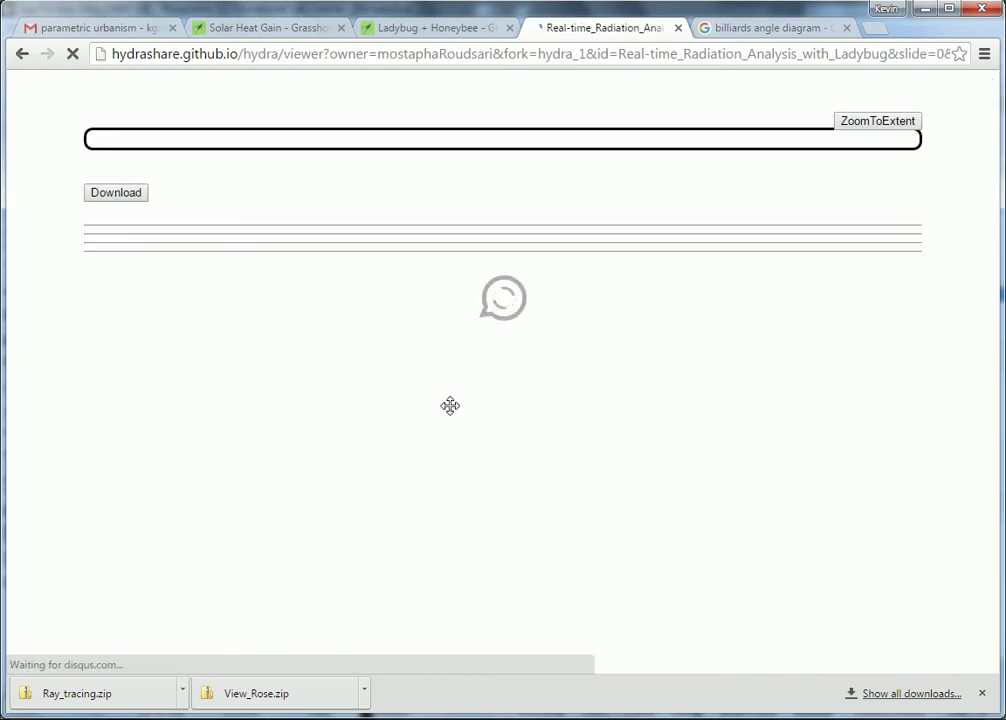
scroll(421, 377, "down", 5)
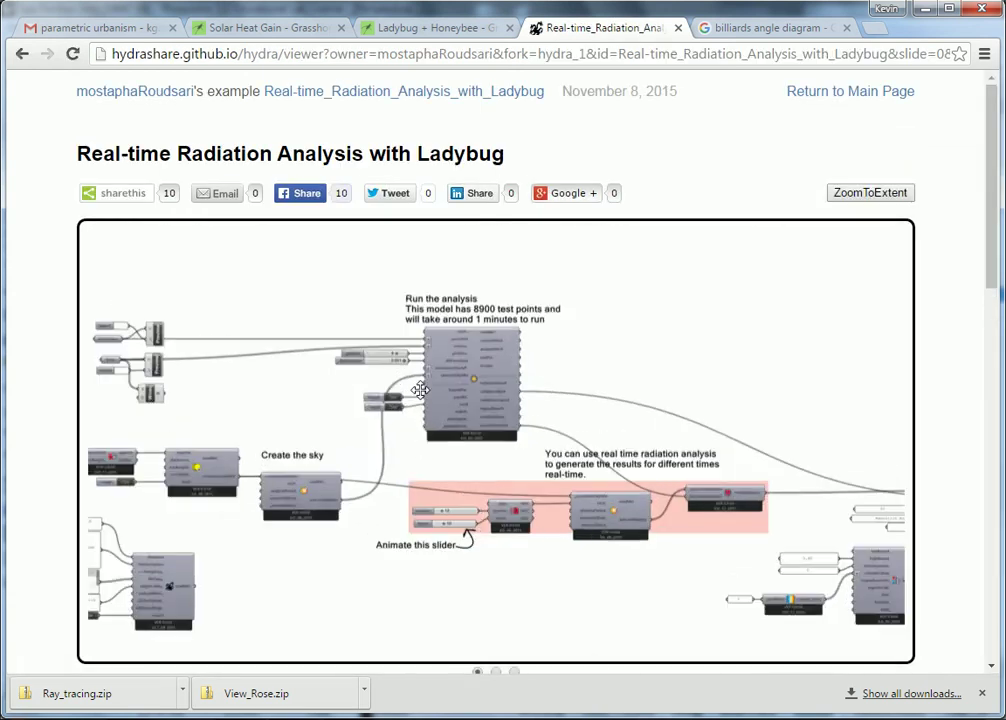
scroll(139, 298, "down", 3)
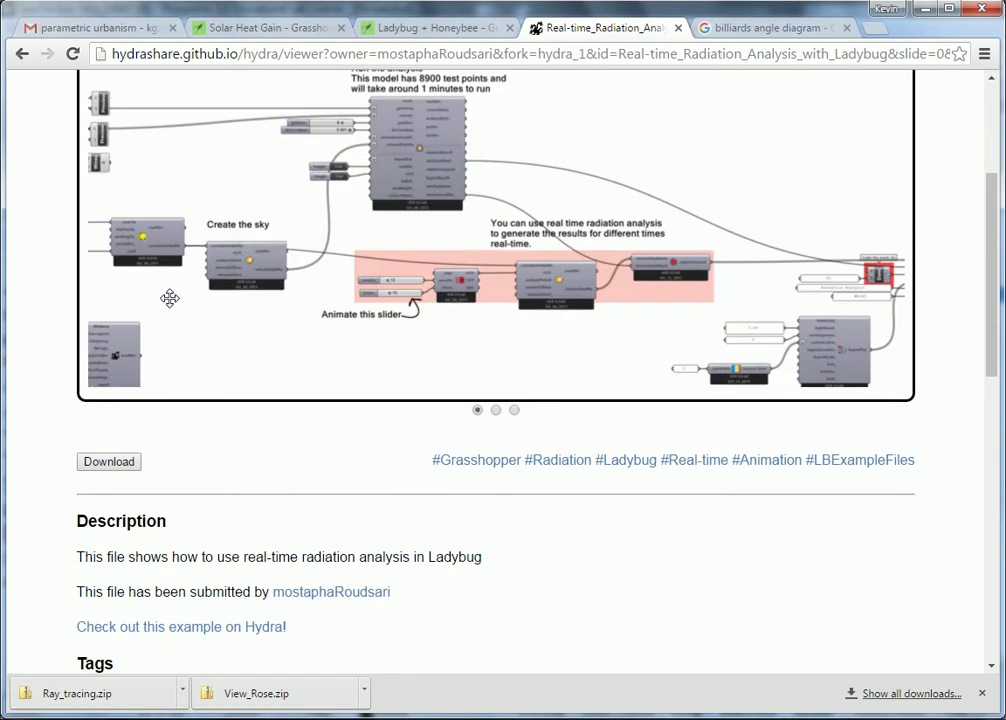
scroll(220, 262, "up", 5)
left_click_drag(289, 311, 390, 177)
scroll(359, 274, "down", 6)
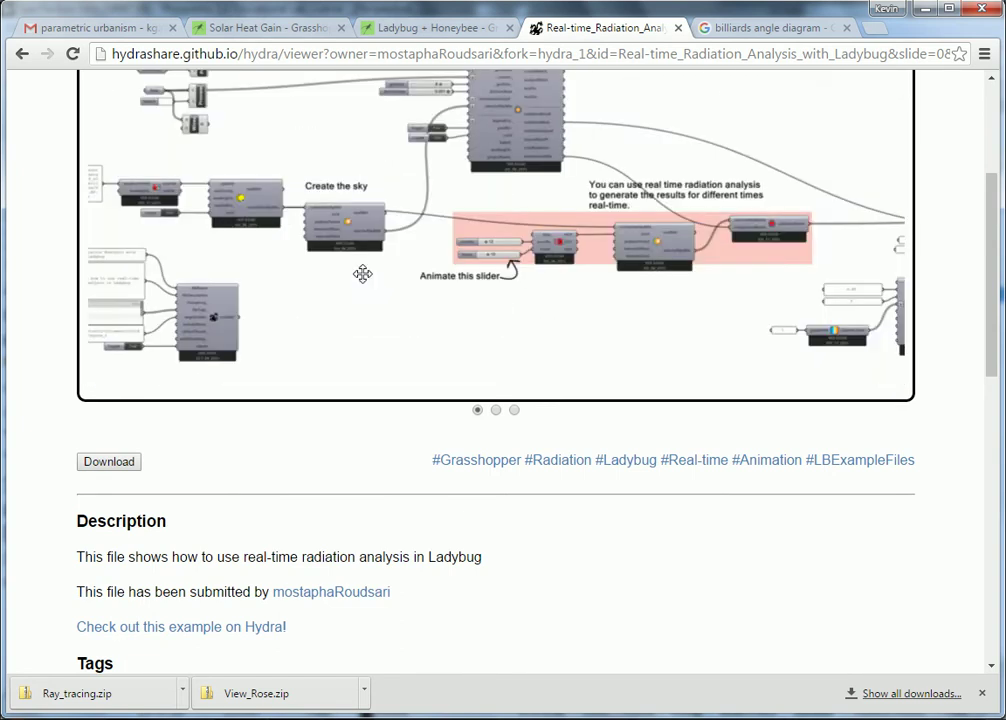
Examine the inputs and outputs of the radiation analysis component in the example's definition diagram
scroll(420, 260, "up", 5)
left_click_drag(561, 282, 392, 283)
scroll(470, 255, "up", 2)
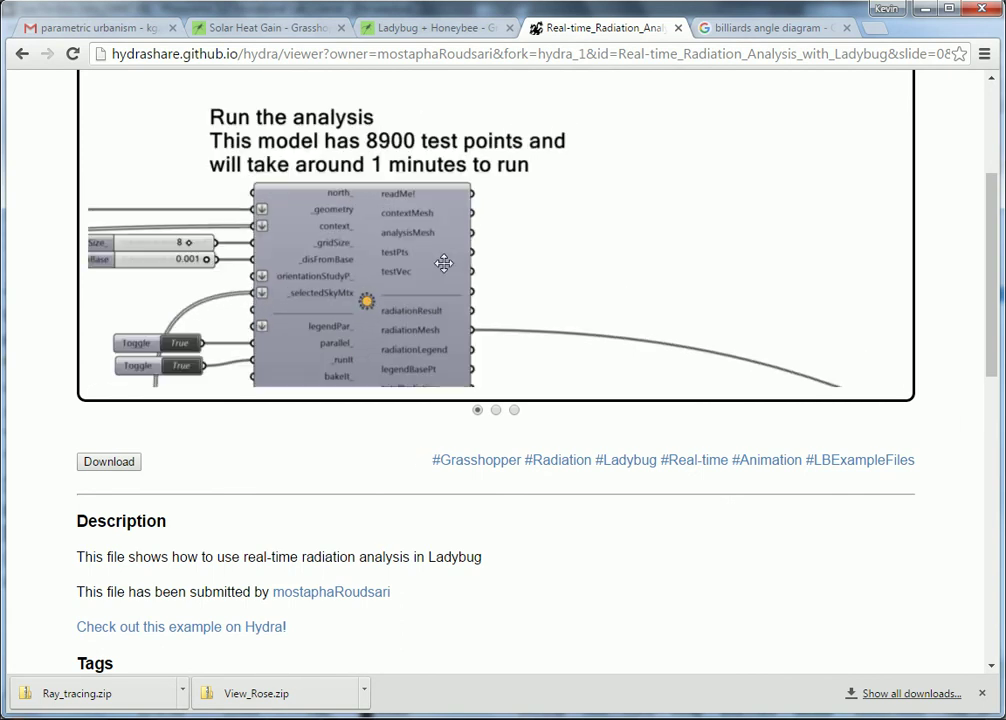
left_click_drag(447, 322, 650, 264)
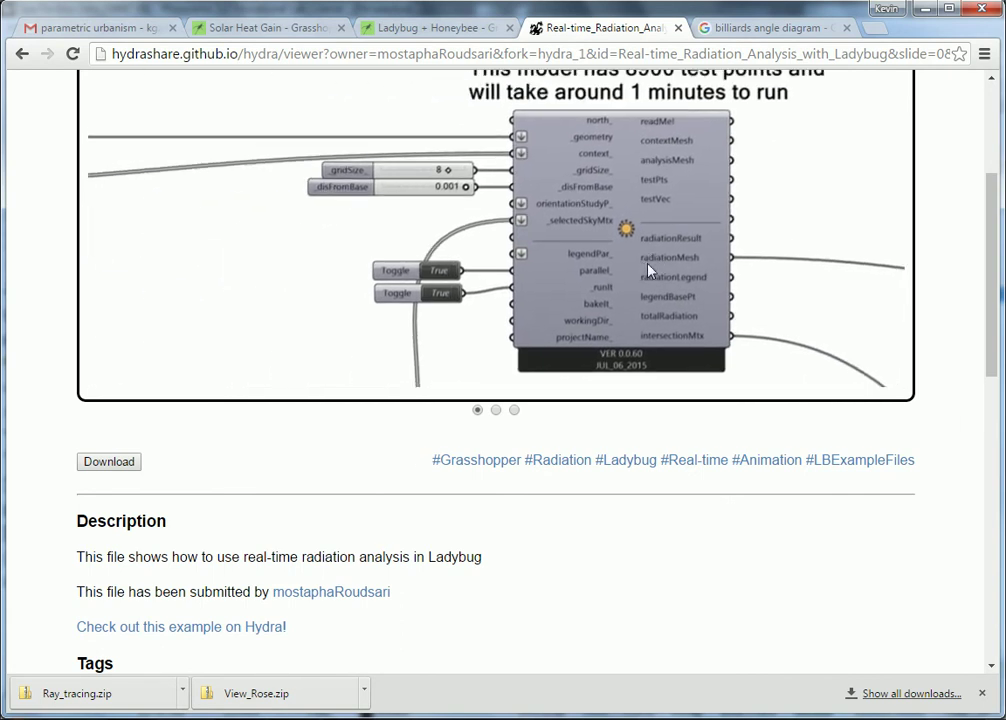
scroll(506, 185, "down", 3)
scroll(454, 193, "up", 2)
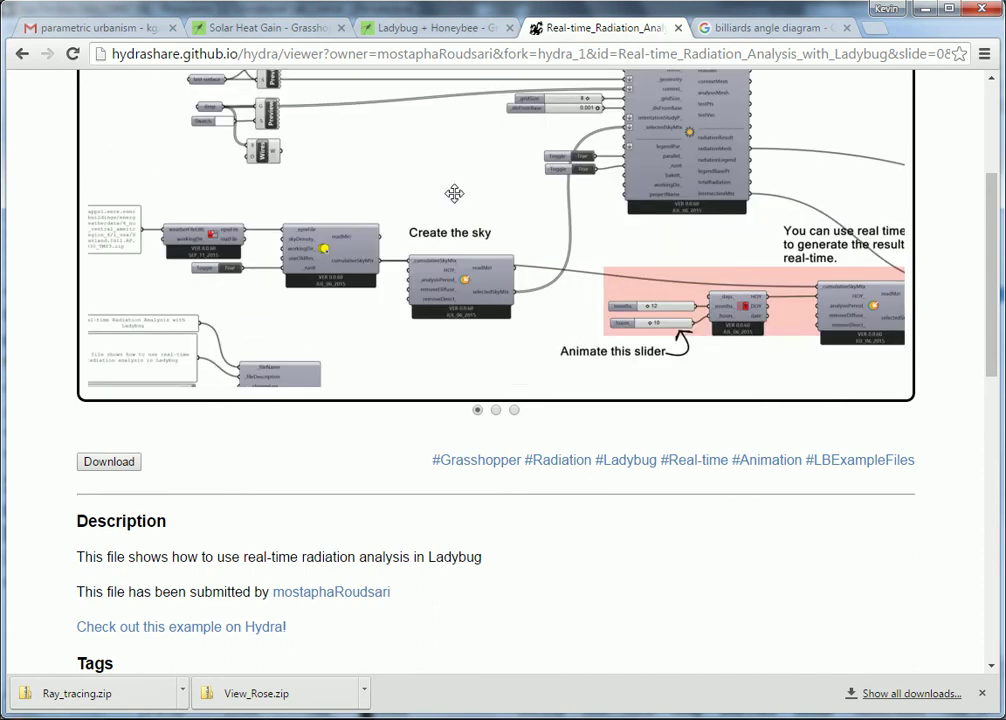
Examine how the sky matrix feeds the radiation analysis and the highlighted real-time radiation group
left_click_drag(576, 173, 483, 222)
scroll(540, 212, "up", 3)
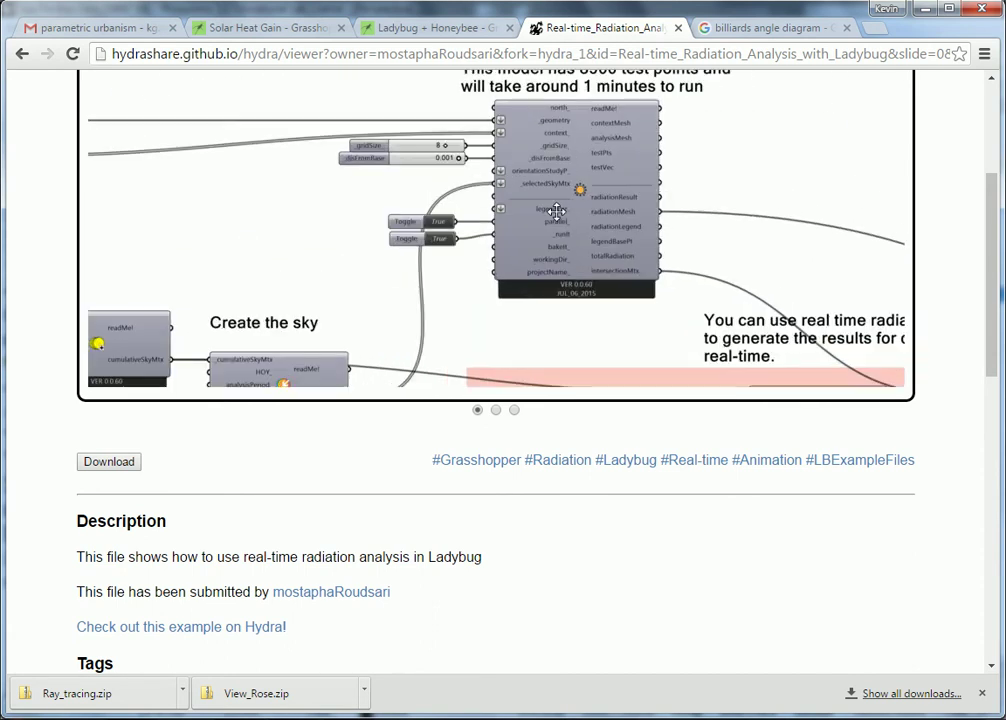
left_click_drag(451, 244, 290, 105)
scroll(364, 200, "down", 2)
left_click_drag(240, 220, 411, 200)
left_click_drag(545, 190, 638, 204)
scroll(265, 165, "up", 3)
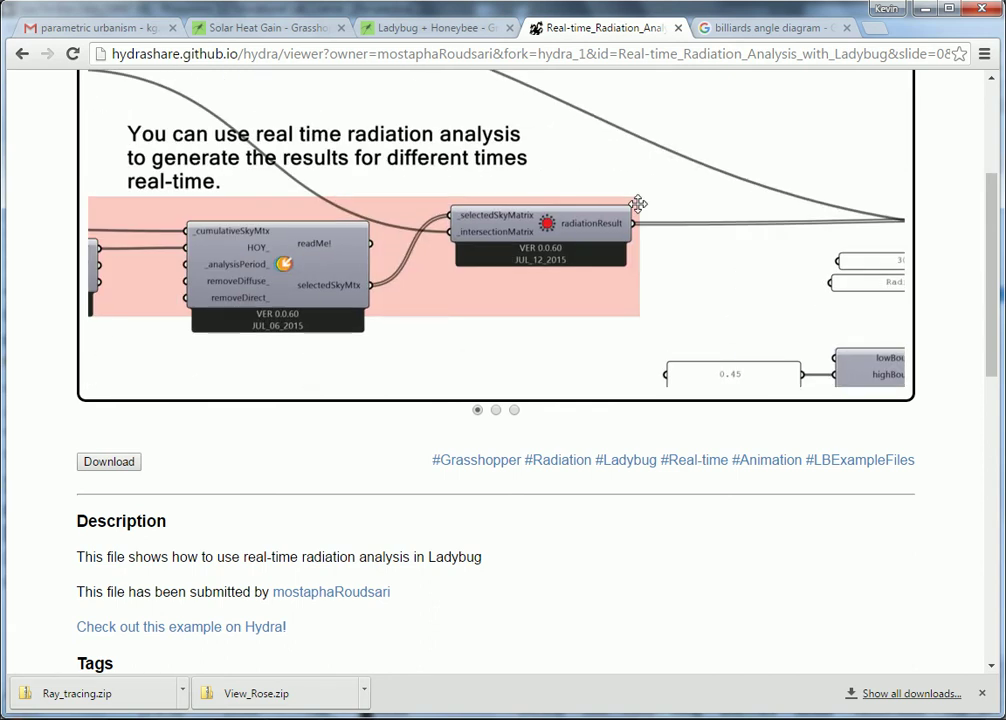